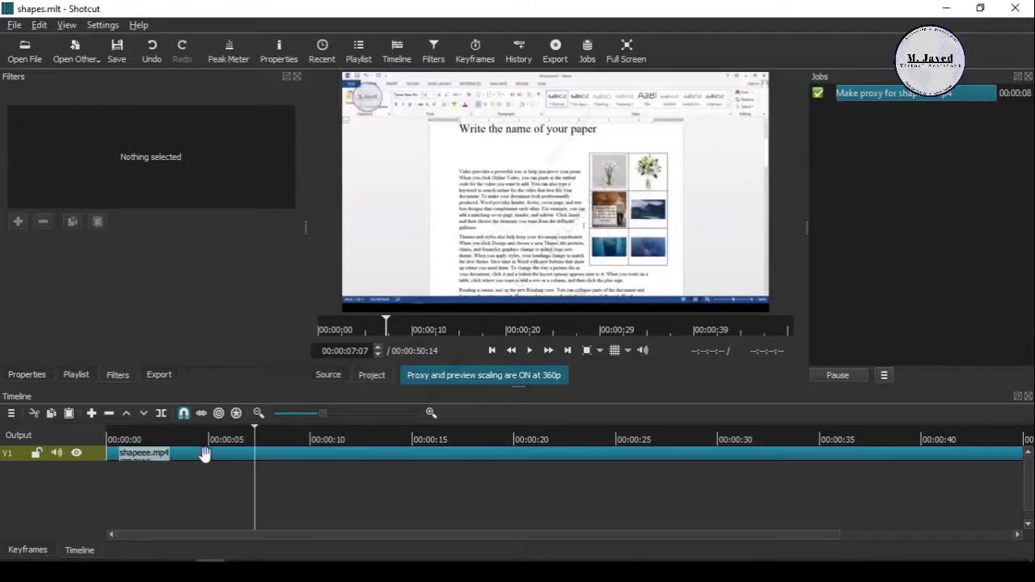
- Select the shapeee.mp4 clip on track V1 so its (empty) filter list appears
{"action": "left_click", "coordinate": [236, 458]}
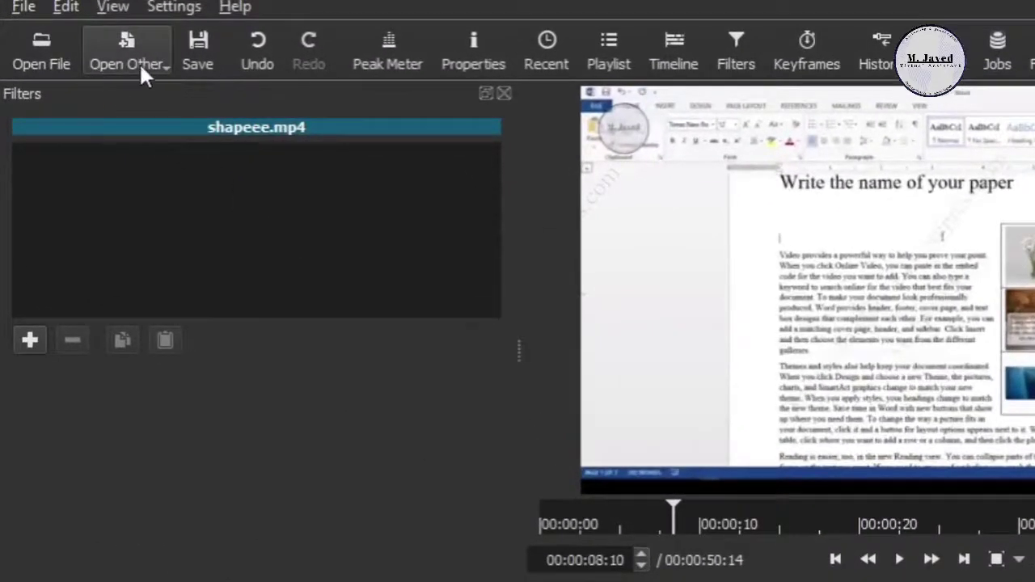
- Generate a solid purple colour clip (#9615ff) for preview in the player
{"action": "left_click", "coordinate": [129, 69]}
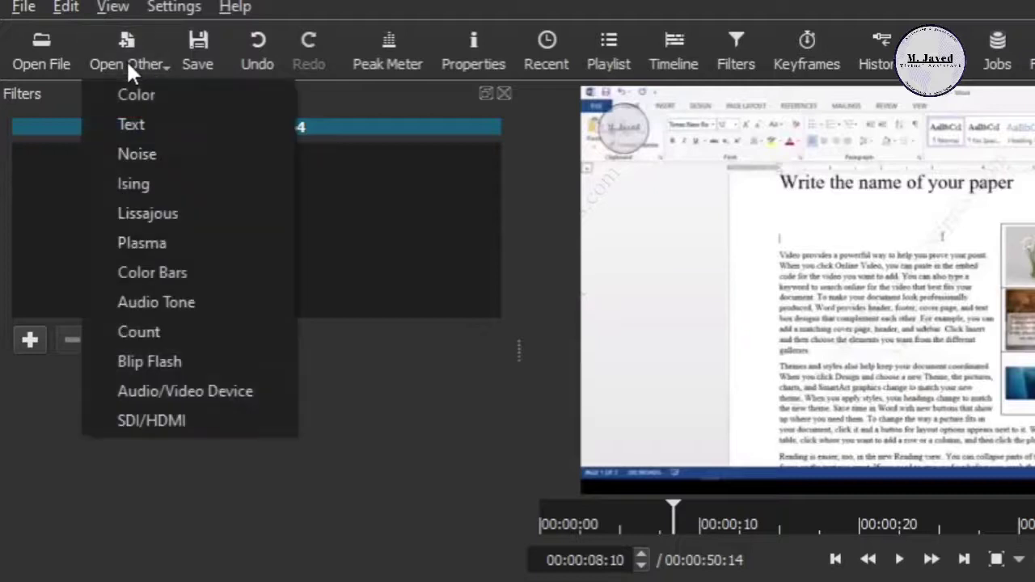
{"action": "left_click", "coordinate": [200, 100]}
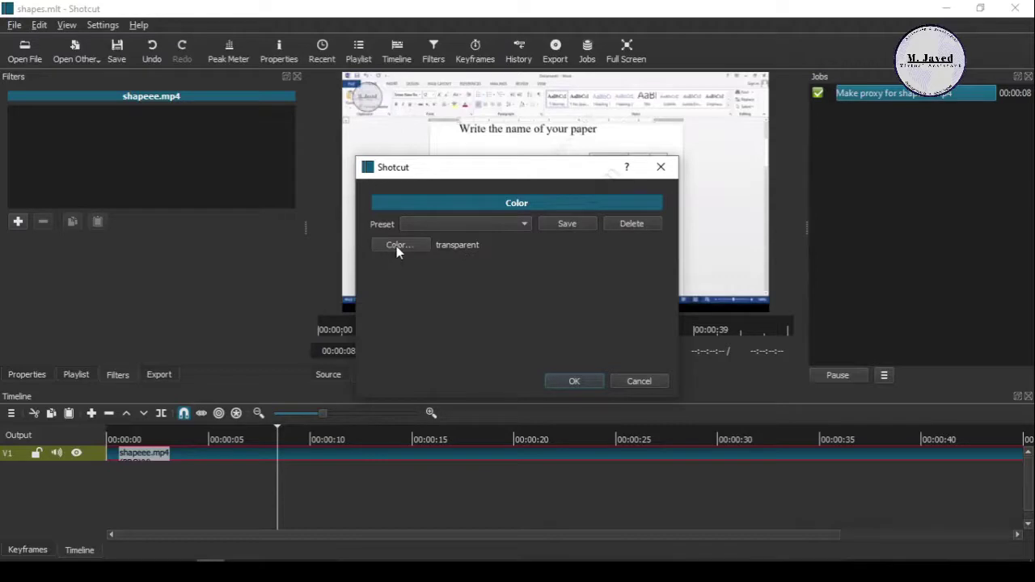
{"action": "left_click", "coordinate": [450, 224]}
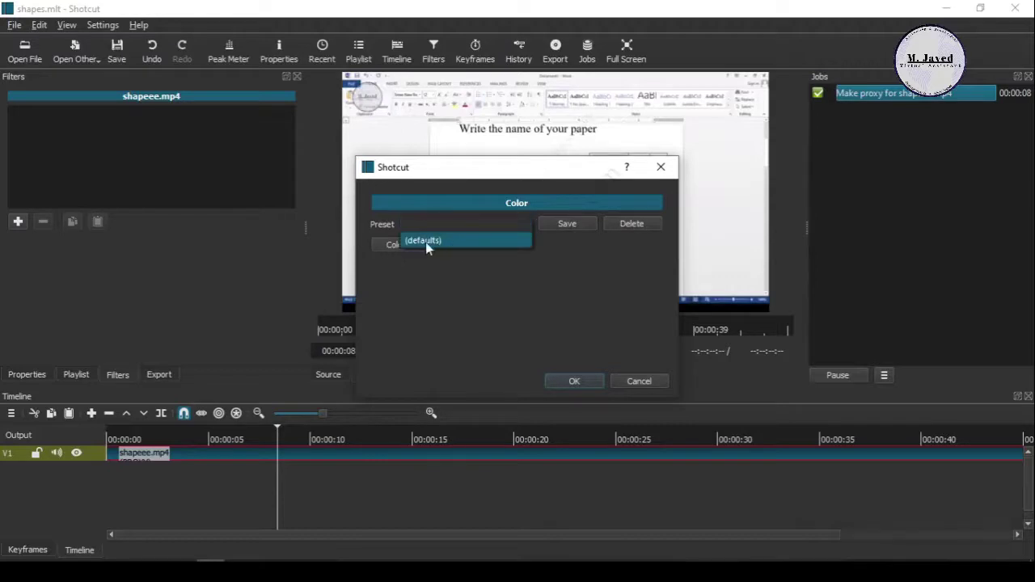
{"action": "left_click", "coordinate": [430, 285]}
{"action": "left_click", "coordinate": [399, 245]}
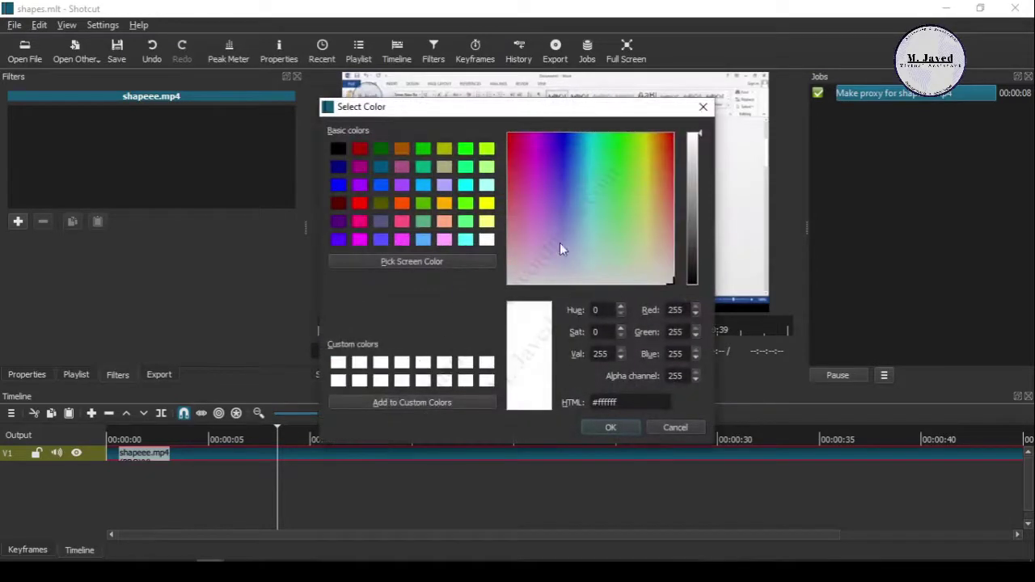
{"action": "left_click_drag", "start_coordinate": [578, 181], "coordinate": [549, 135]}
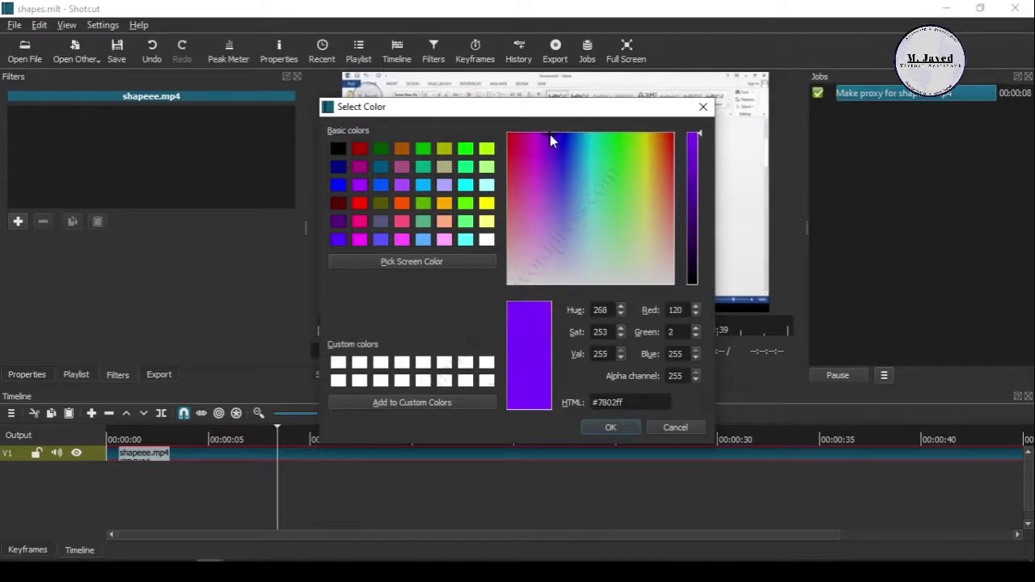
{"action": "mouse_move", "coordinate": [550, 136]}
{"action": "left_mouse_down"}
{"action": "mouse_move", "coordinate": [547, 160]}
{"action": "mouse_move", "coordinate": [547, 146]}
{"action": "left_mouse_up"}
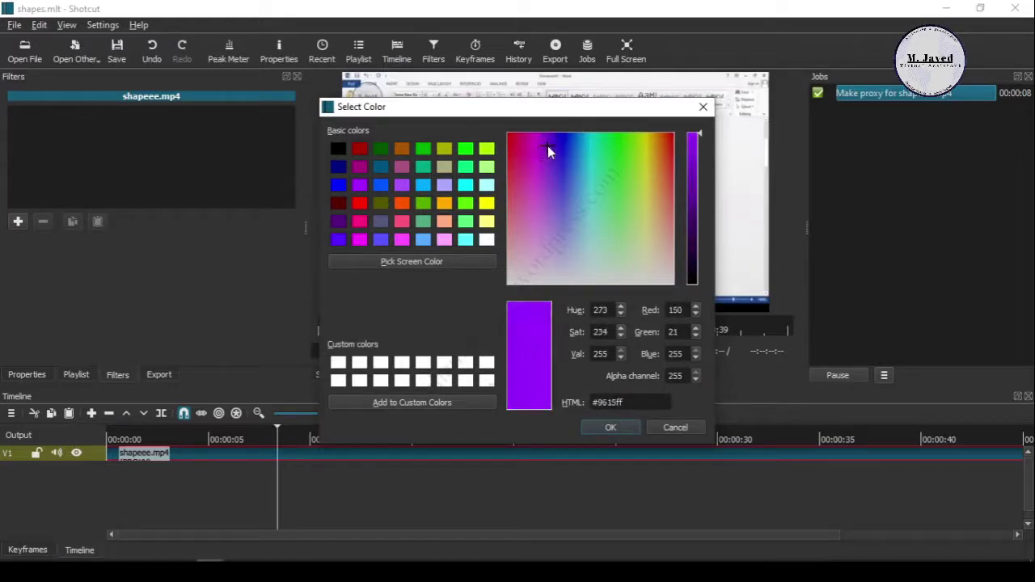
{"action": "left_click", "coordinate": [608, 426]}
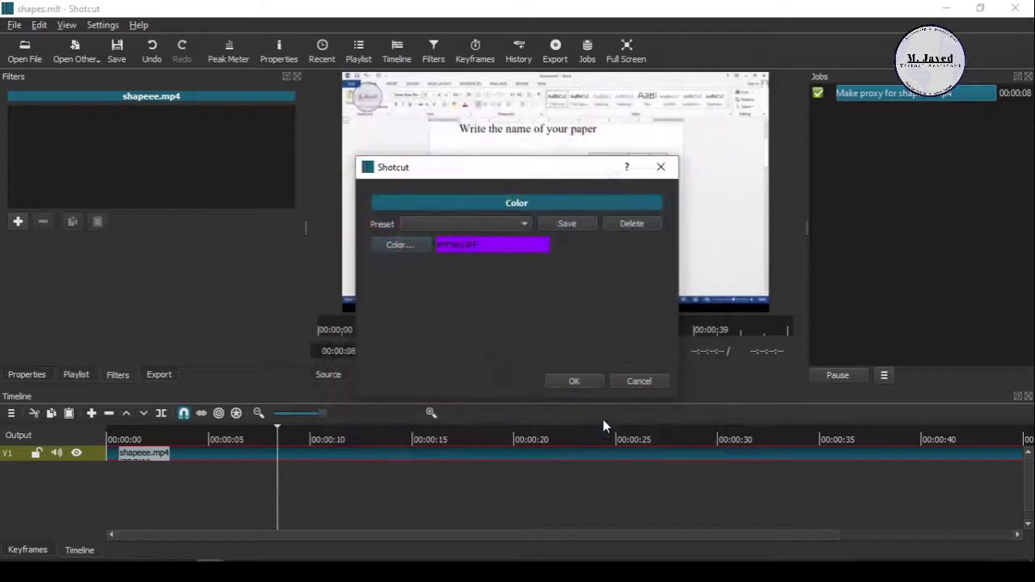
{"action": "left_click", "coordinate": [572, 381]}
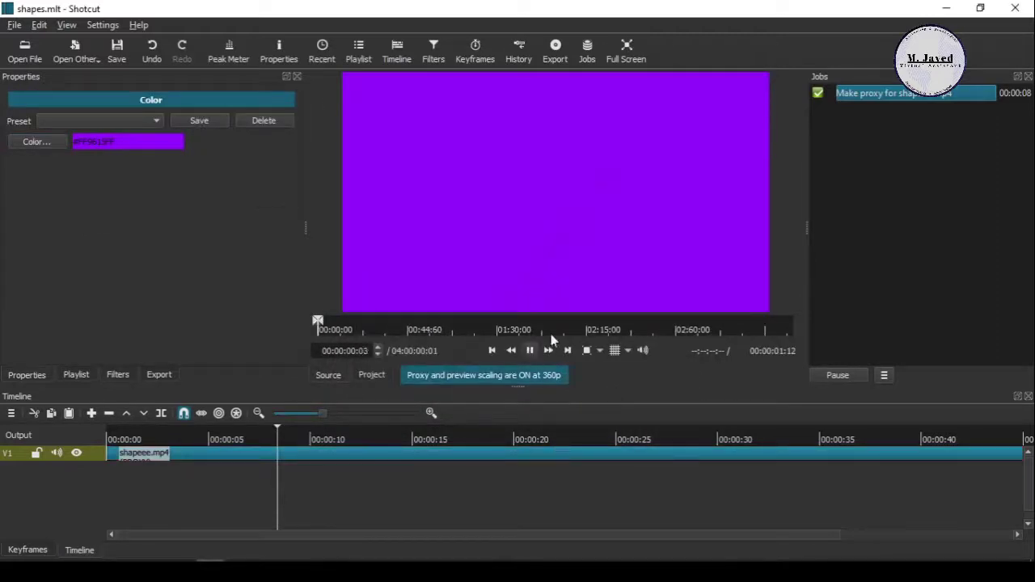
- Add a second video track and drop the purple colour clip onto V2
{"action": "left_click", "coordinate": [12, 413]}
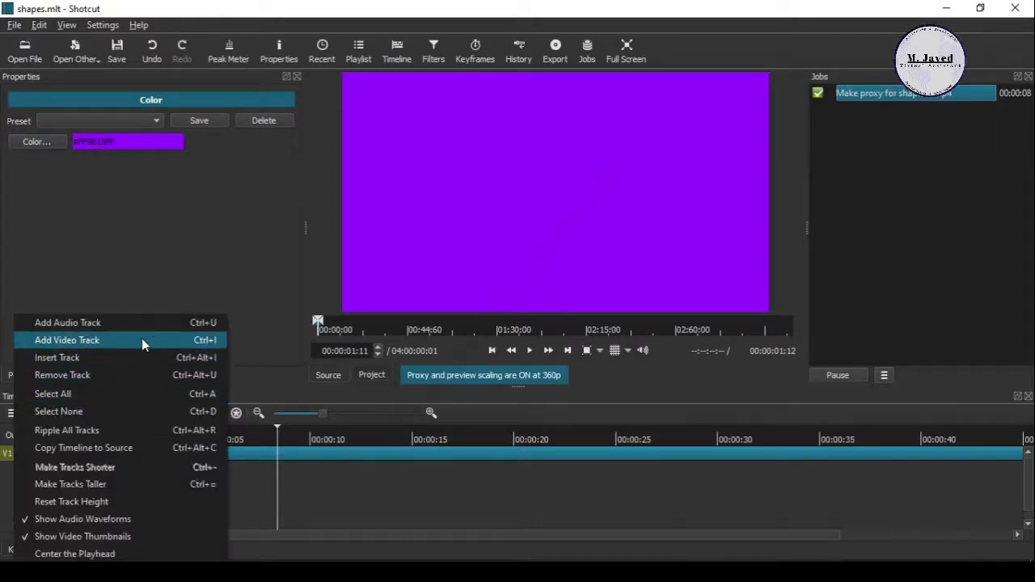
{"action": "left_click", "coordinate": [141, 339]}
{"action": "left_click_drag", "start_coordinate": [557, 258], "coordinate": [418, 457]}
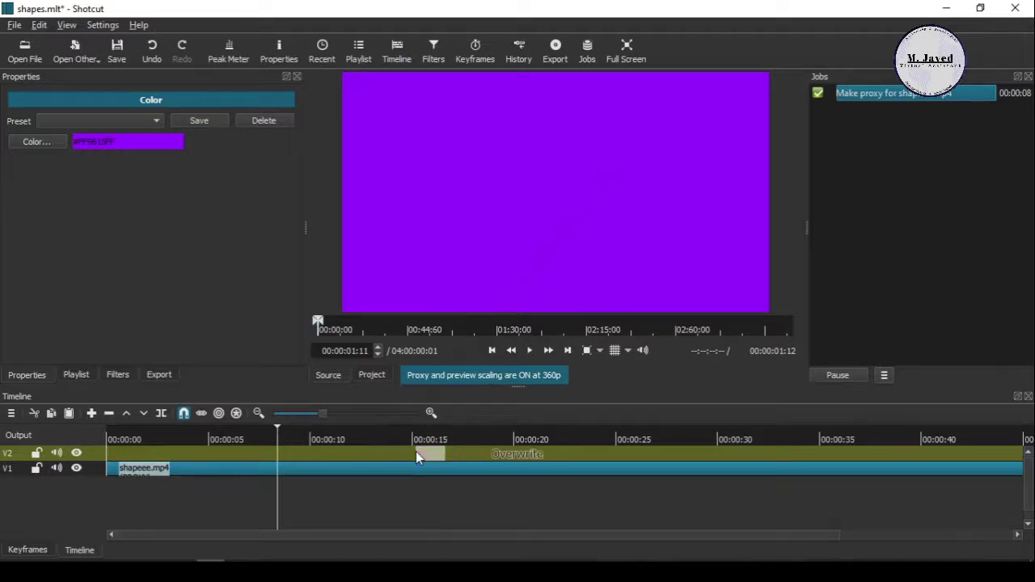
{"action": "left_click", "coordinate": [424, 454]}
- Slide the purple clip to about 00:00:10 on V2 and select it
{"action": "left_click", "coordinate": [436, 441]}
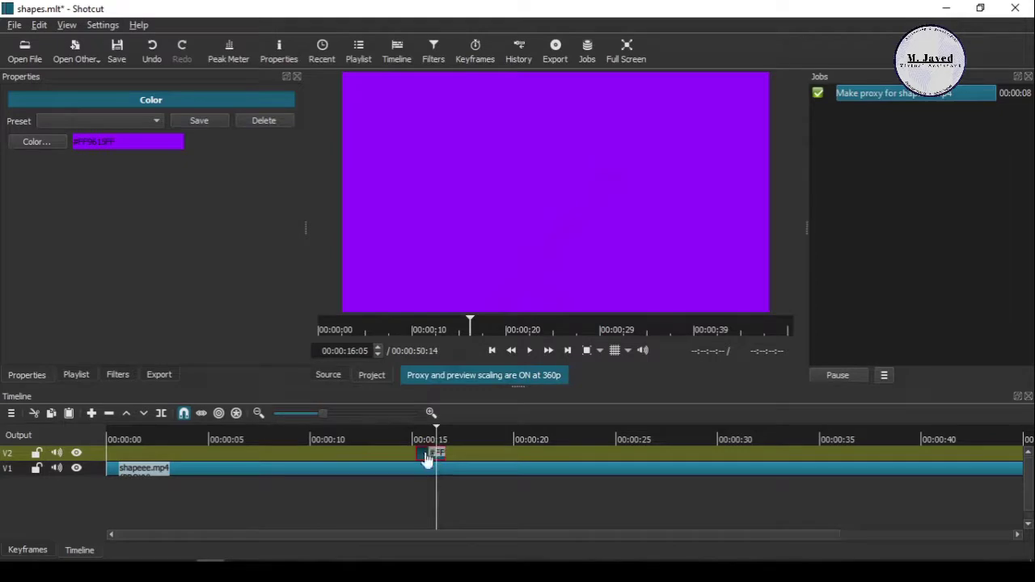
{"action": "left_click_drag", "start_coordinate": [429, 451], "coordinate": [298, 460]}
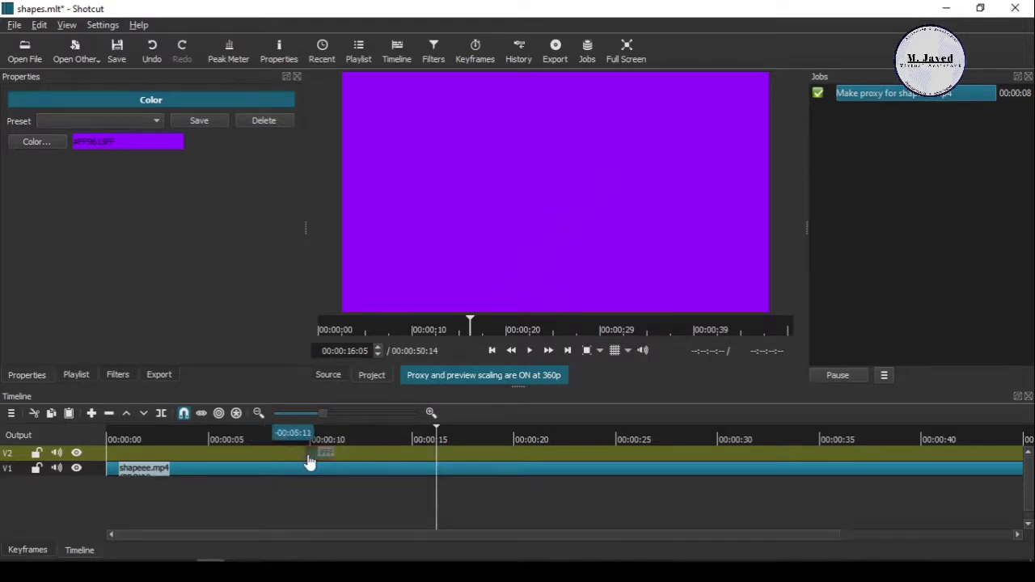
{"action": "left_click_drag", "start_coordinate": [299, 461], "coordinate": [399, 454]}
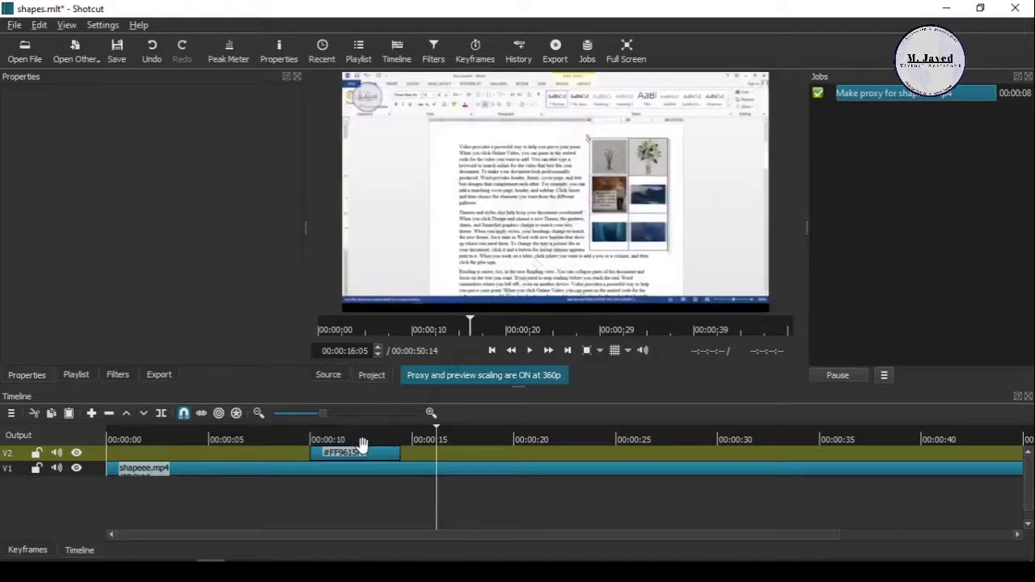
{"action": "left_click", "coordinate": [363, 446]}
{"action": "left_click", "coordinate": [353, 450]}
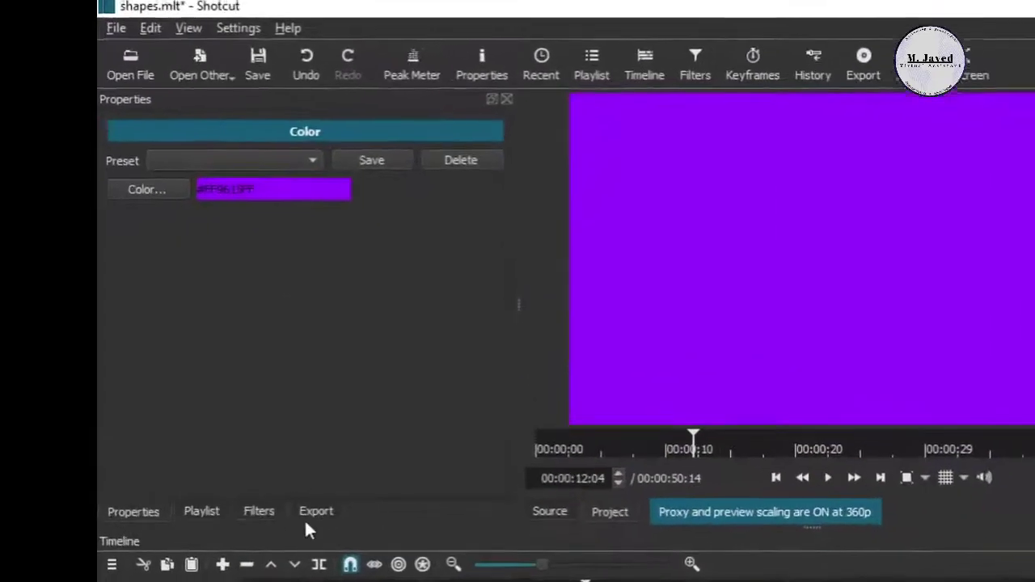
- Add the Mask: Simple Shape filter to the purple clip by searching 'mask'
{"action": "left_click", "coordinate": [259, 512]}
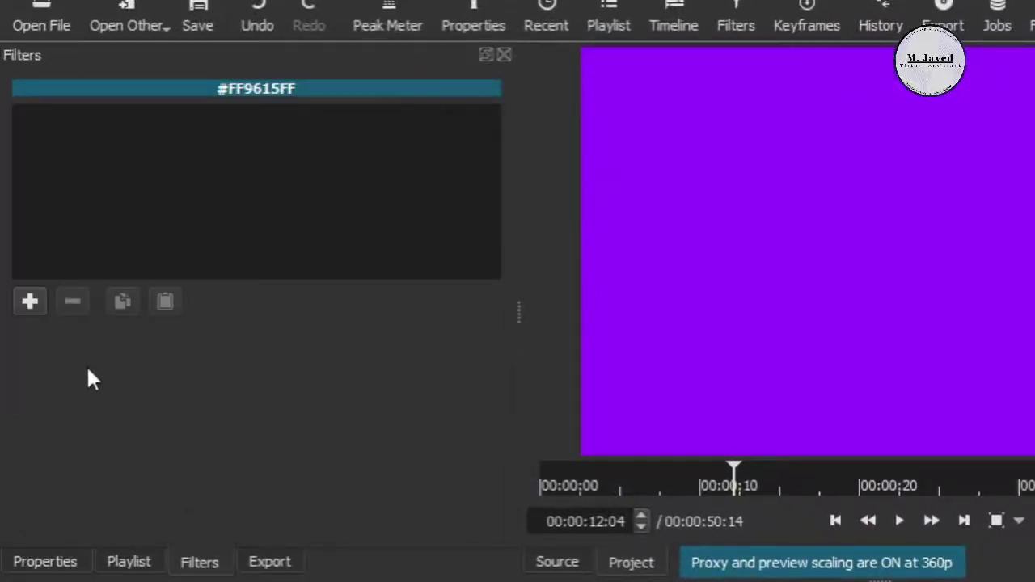
{"action": "left_click", "coordinate": [24, 304]}
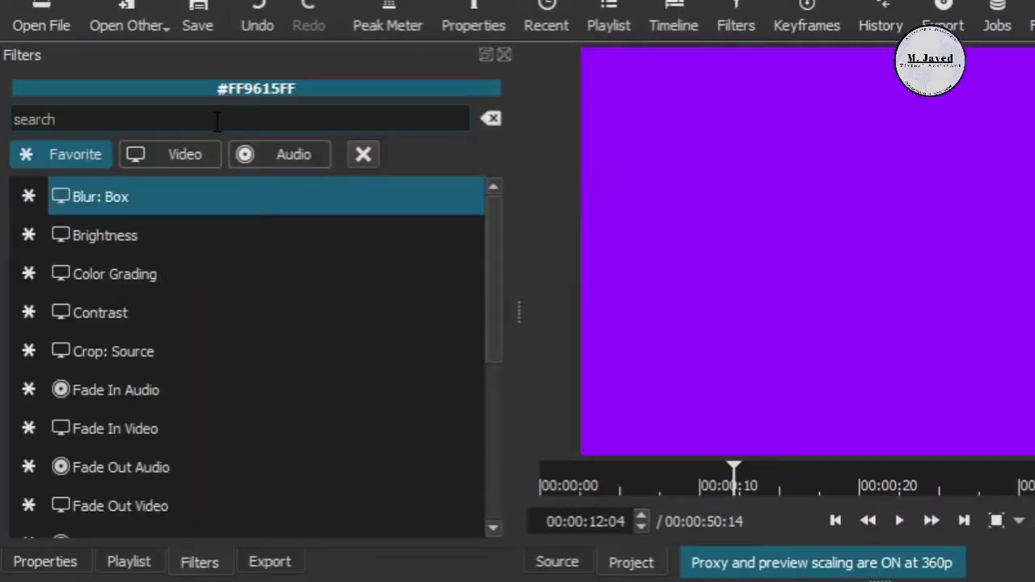
{"action": "type", "text": "mas"}
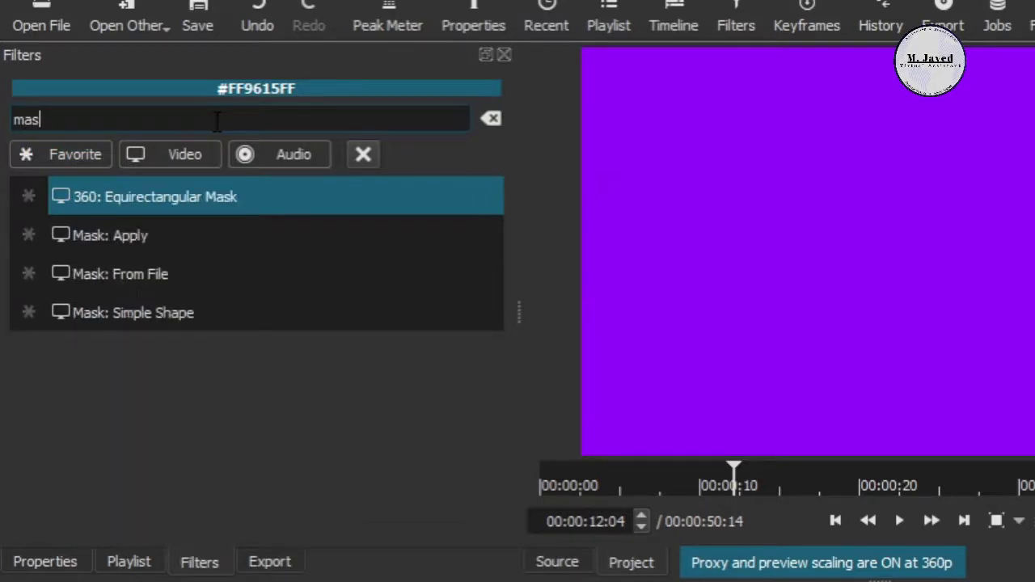
{"action": "type", "text": "k"}
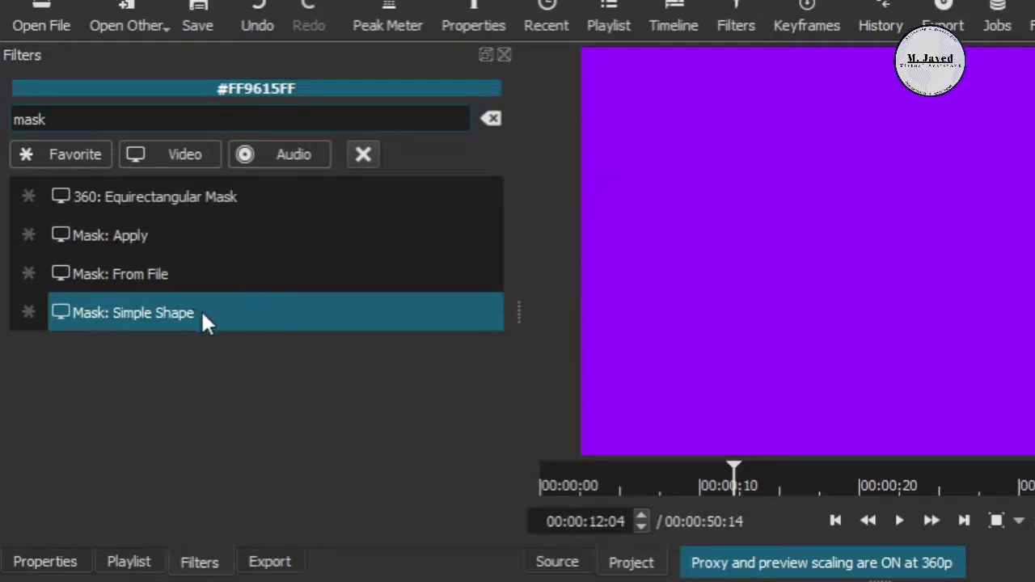
{"action": "left_click", "coordinate": [201, 317]}
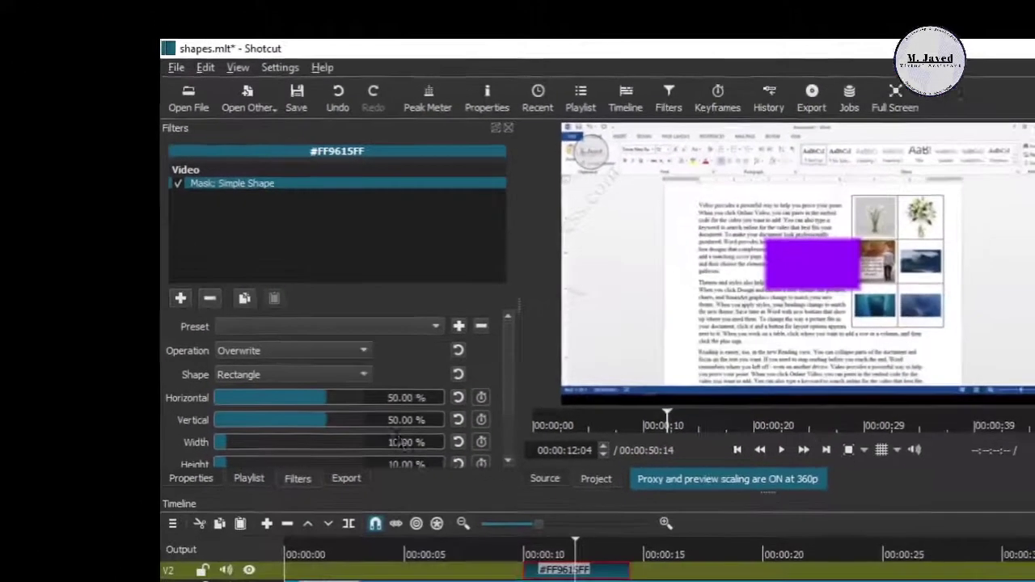
{"action": "scroll", "coordinate": [259, 315], "scroll_direction": "down", "scroll_amount": 2}
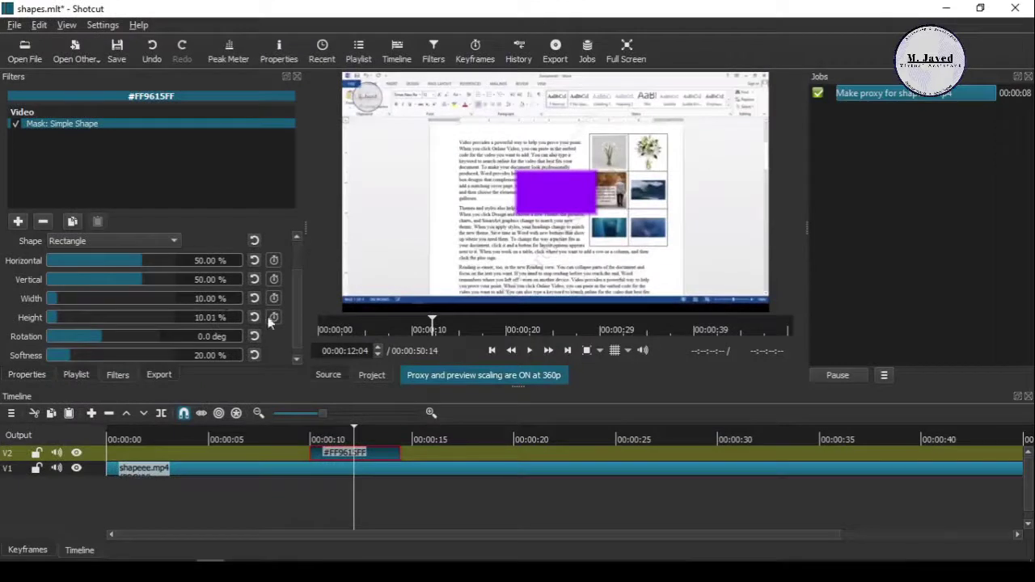
{"action": "scroll", "coordinate": [262, 319], "scroll_direction": "up", "scroll_amount": 2}
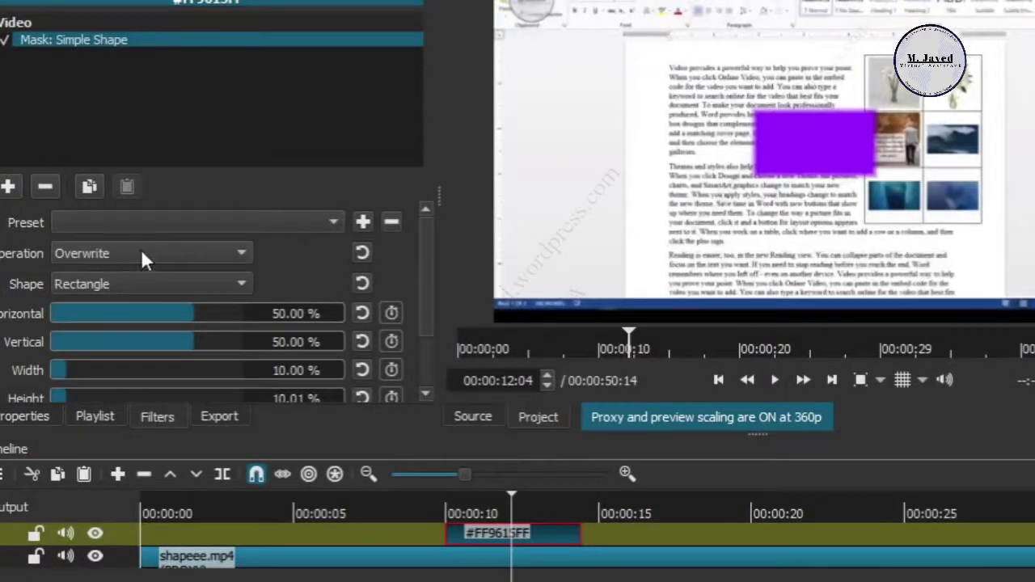
{"action": "left_click", "coordinate": [149, 254]}
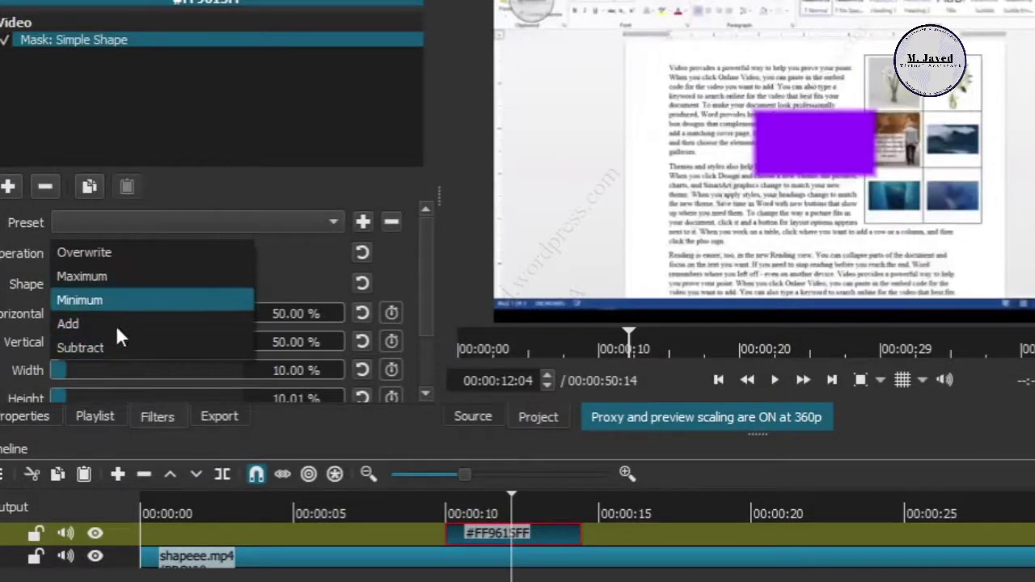
{"action": "left_click", "coordinate": [290, 252]}
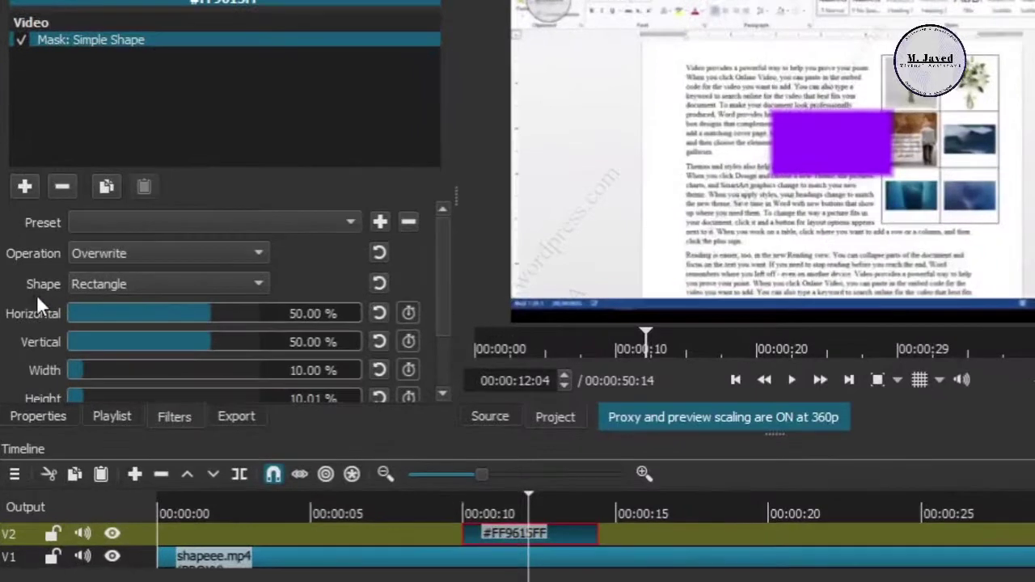
{"action": "left_click", "coordinate": [180, 288]}
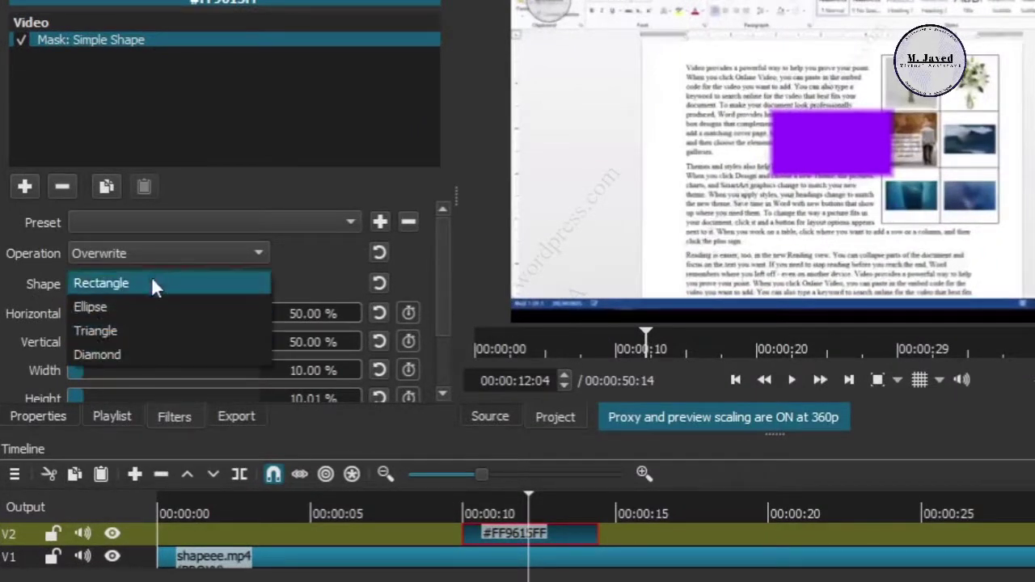
{"action": "left_click", "coordinate": [332, 266]}
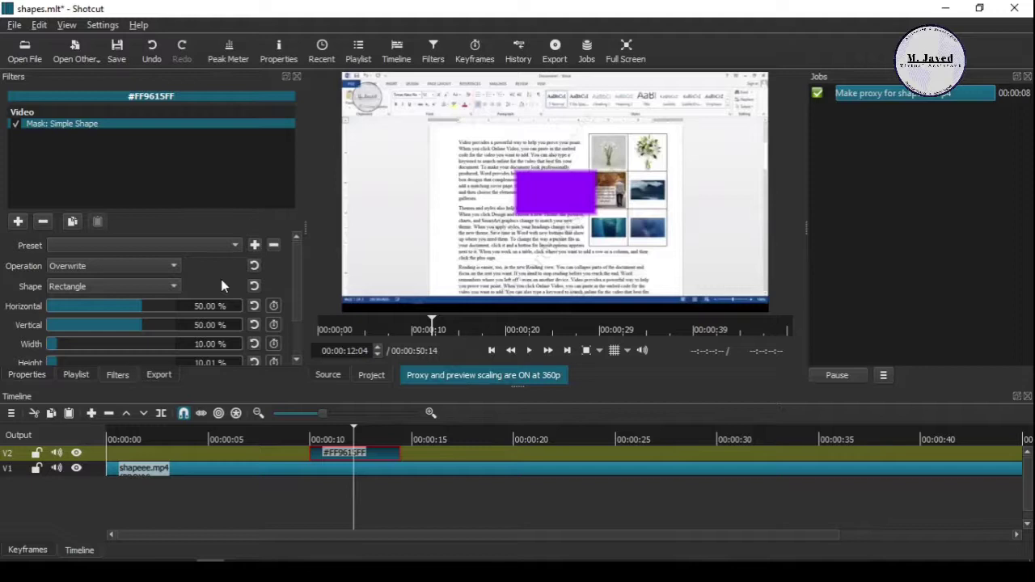
- Set the purple mask to Horizontal 24.86%, Vertical 79.19%, Width 15.03%, Height 5.20%, Softness 0%
{"action": "mouse_move", "coordinate": [295, 286]}
{"action": "left_mouse_down"}
{"action": "mouse_move", "coordinate": [291, 343]}
{"action": "mouse_move", "coordinate": [288, 317]}
{"action": "left_mouse_up"}
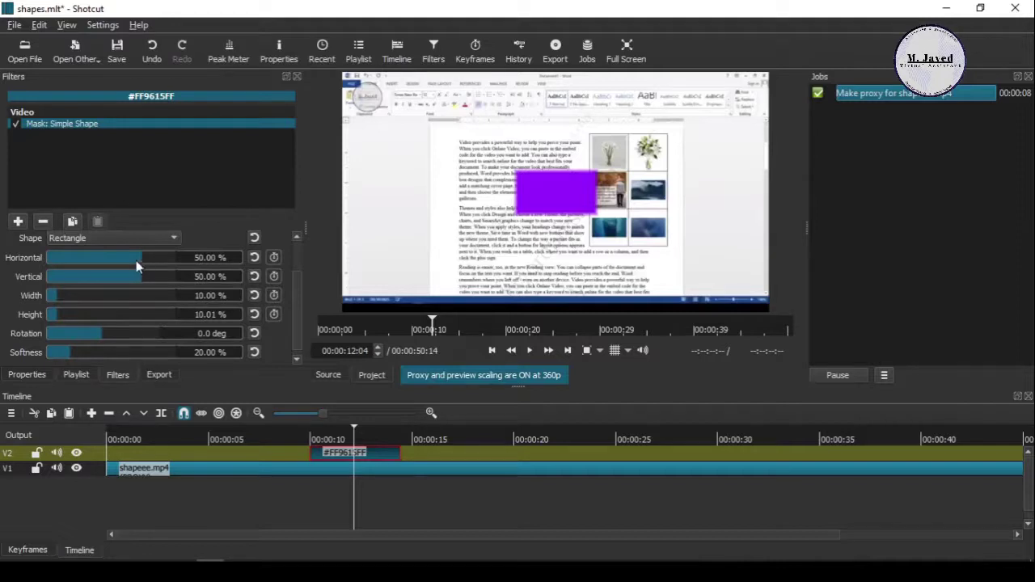
{"action": "mouse_move", "coordinate": [136, 260]}
{"action": "left_mouse_down"}
{"action": "mouse_move", "coordinate": [170, 269]}
{"action": "mouse_move", "coordinate": [110, 272]}
{"action": "mouse_move", "coordinate": [121, 276]}
{"action": "left_mouse_up"}
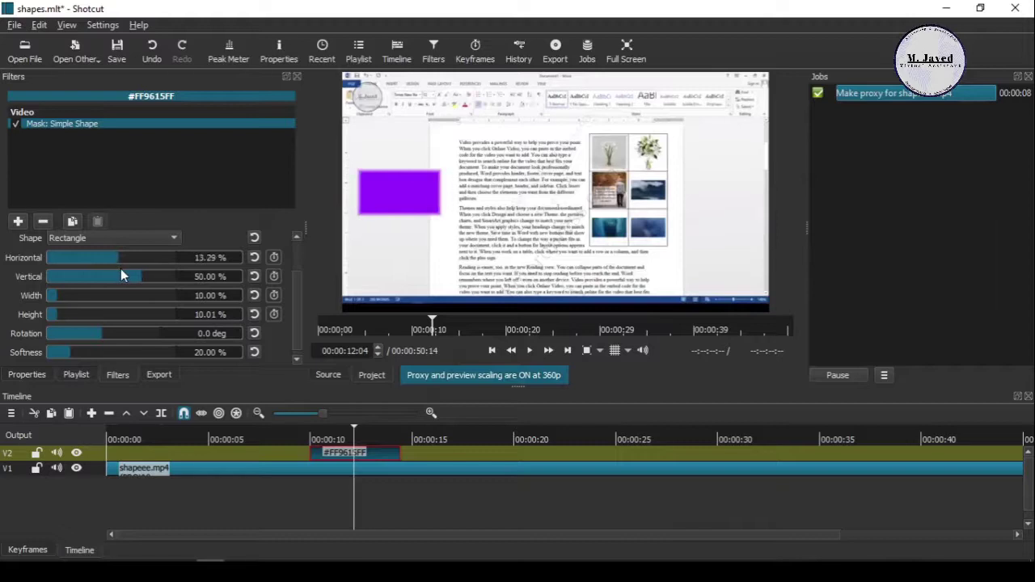
{"action": "mouse_move", "coordinate": [122, 276]}
{"action": "left_mouse_down"}
{"action": "mouse_move", "coordinate": [111, 278]}
{"action": "mouse_move", "coordinate": [164, 291]}
{"action": "left_mouse_up"}
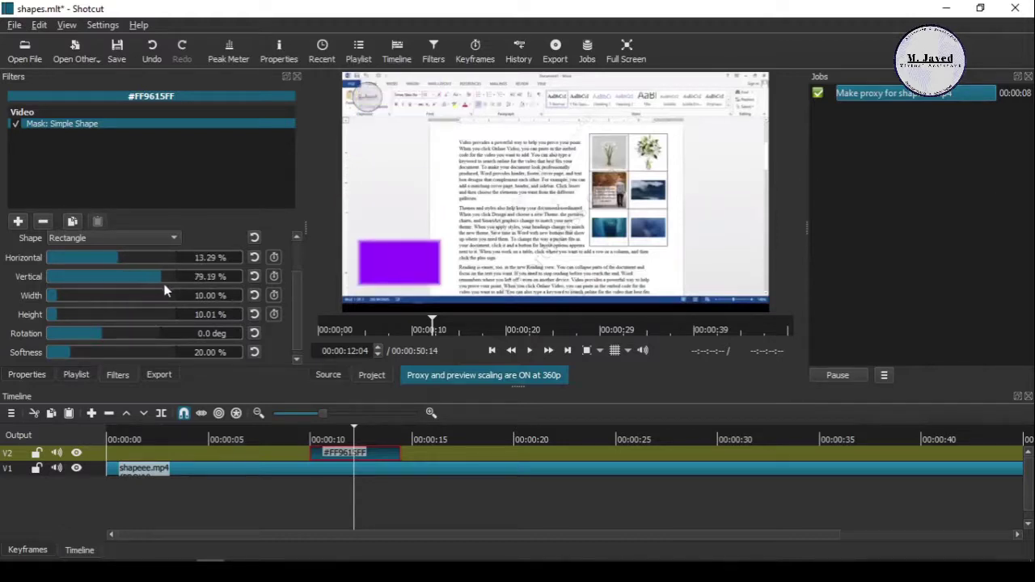
{"action": "left_click_drag", "start_coordinate": [58, 295], "coordinate": [64, 296]}
{"action": "left_click_drag", "start_coordinate": [118, 257], "coordinate": [127, 261]}
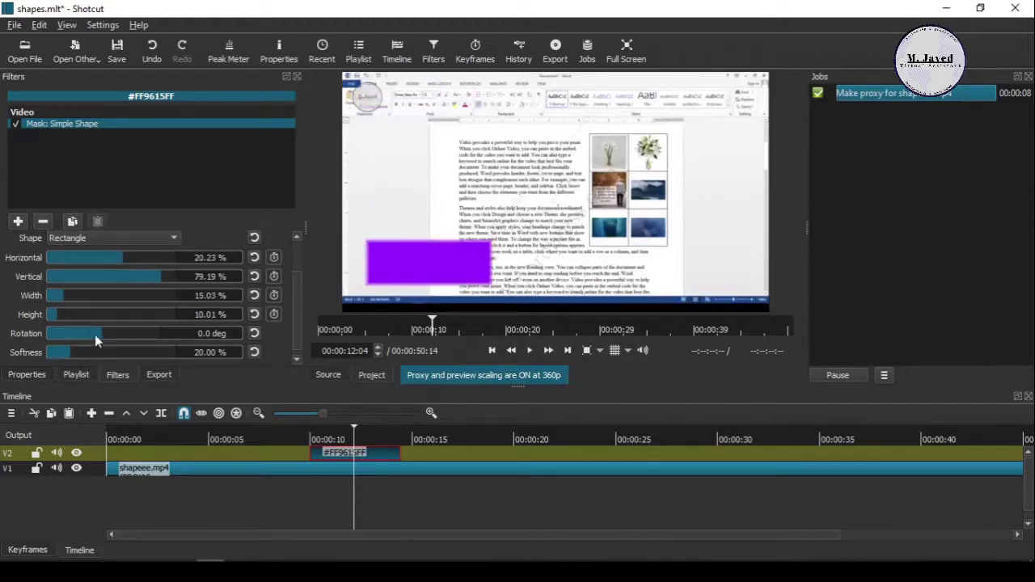
{"action": "left_click_drag", "start_coordinate": [90, 351], "coordinate": [63, 352]}
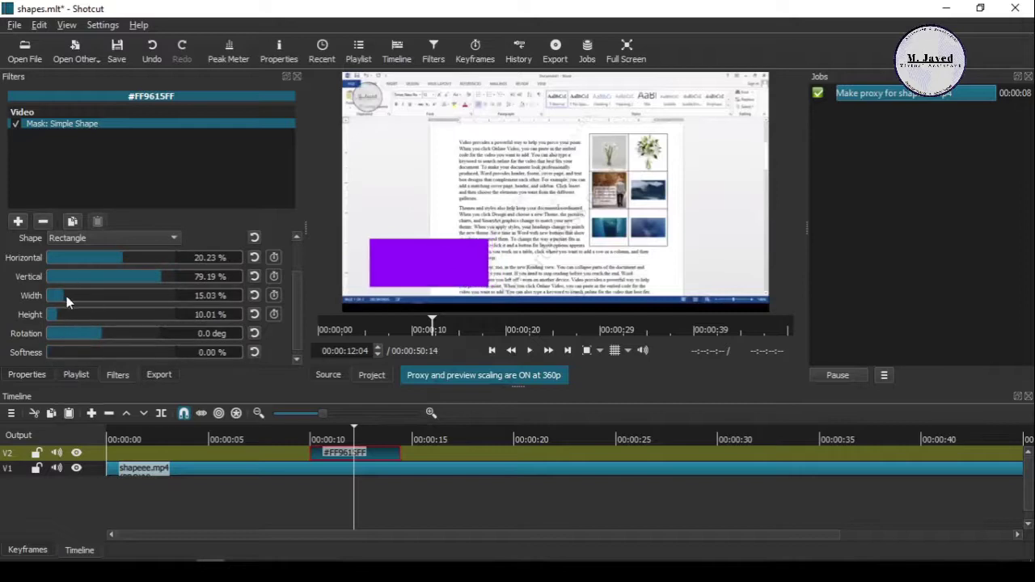
{"action": "left_click_drag", "start_coordinate": [60, 314], "coordinate": [54, 317]}
{"action": "left_click_drag", "start_coordinate": [97, 257], "coordinate": [128, 259]}
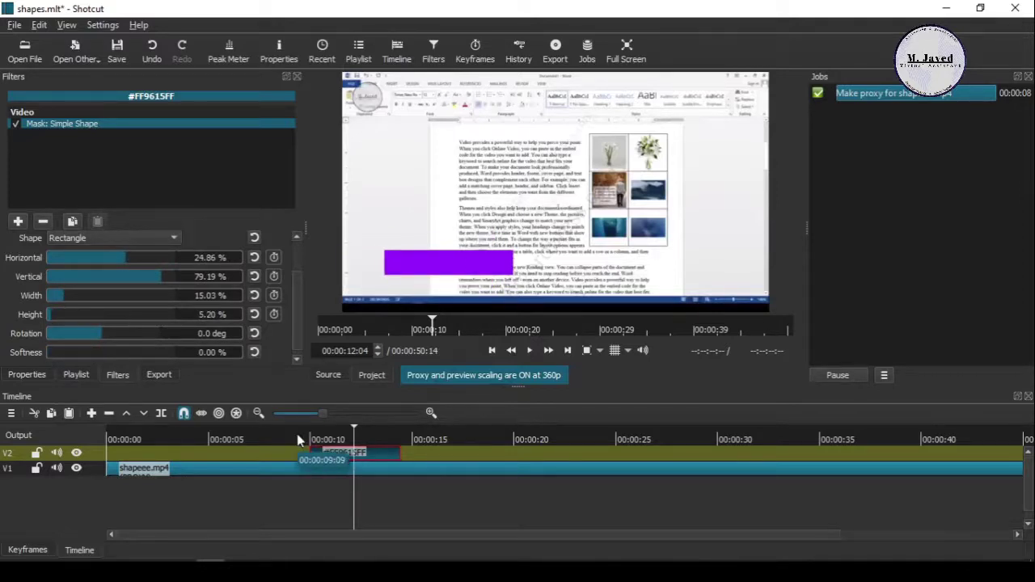
{"action": "left_click", "coordinate": [341, 440]}
{"action": "scroll", "coordinate": [303, 275], "scroll_direction": "up", "scroll_amount": 2}
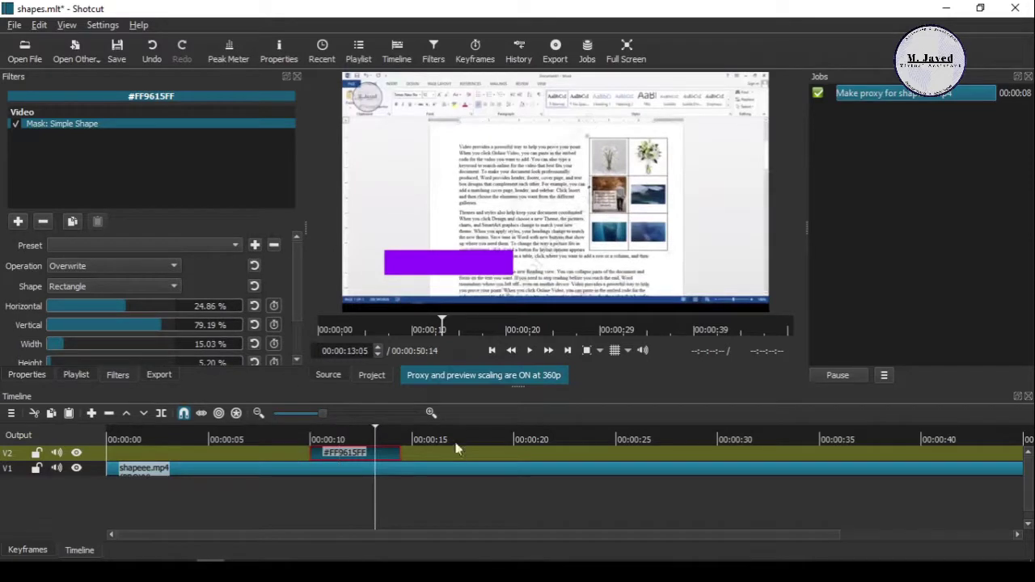
- Create a bright green (#37ff7a) colour clip and place it on the upper video track
{"action": "left_click", "coordinate": [75, 50]}
{"action": "left_click", "coordinate": [396, 242]}
{"action": "left_click", "coordinate": [615, 169]}
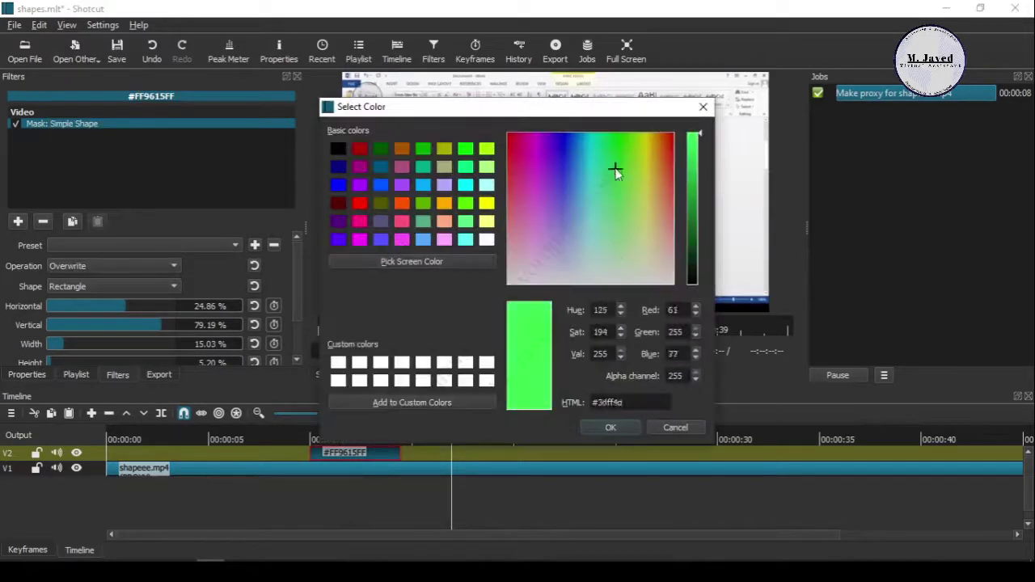
{"action": "left_click", "coordinate": [610, 427]}
{"action": "mouse_move", "coordinate": [508, 215]}
{"action": "left_mouse_down"}
{"action": "mouse_move", "coordinate": [564, 450]}
{"action": "mouse_move", "coordinate": [584, 452]}
{"action": "left_mouse_up"}
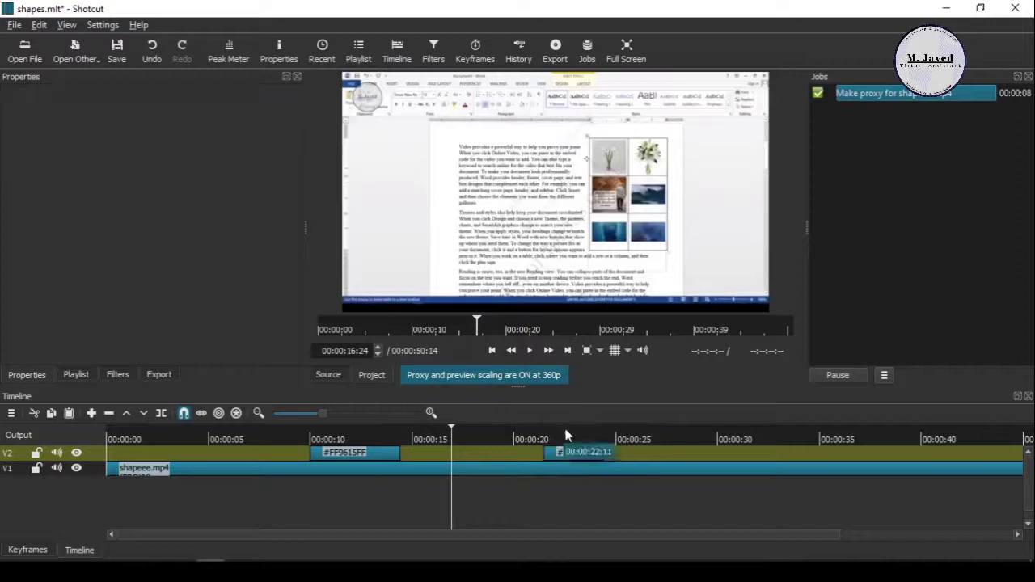
{"action": "left_click", "coordinate": [566, 437]}
- Add a Mask: Simple Shape filter to the green clip, set to Triangle, and lower it slightly
{"action": "left_click", "coordinate": [117, 375]}
{"action": "left_click", "coordinate": [573, 453]}
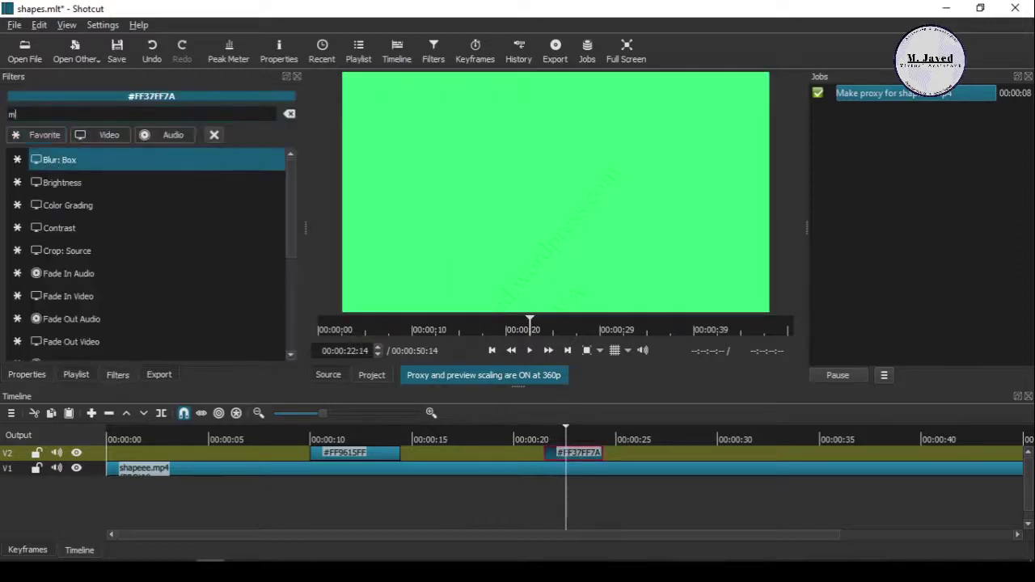
{"action": "left_click", "coordinate": [71, 347]}
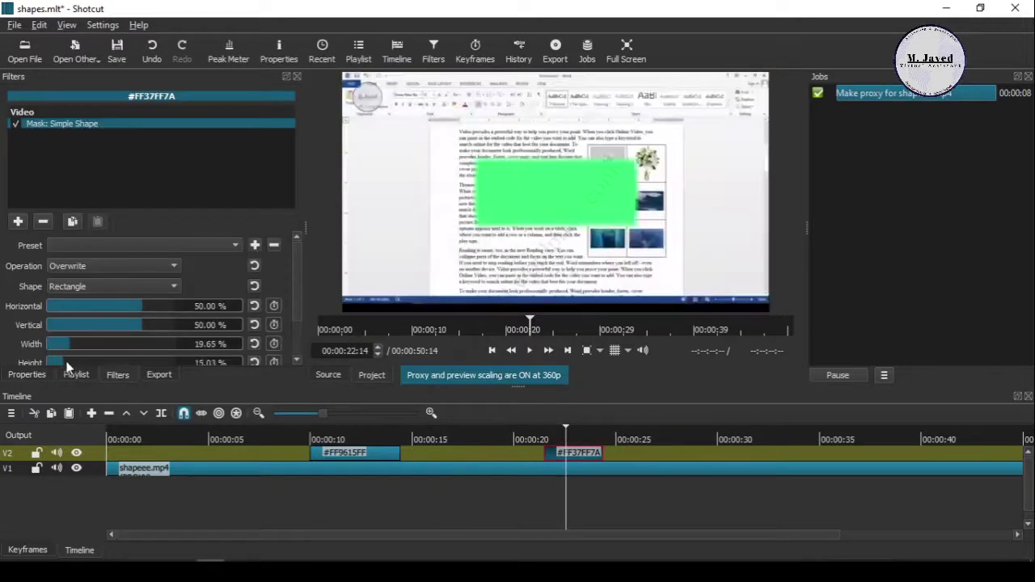
{"action": "left_click", "coordinate": [129, 286]}
{"action": "left_click", "coordinate": [139, 289]}
{"action": "left_click", "coordinate": [121, 317]}
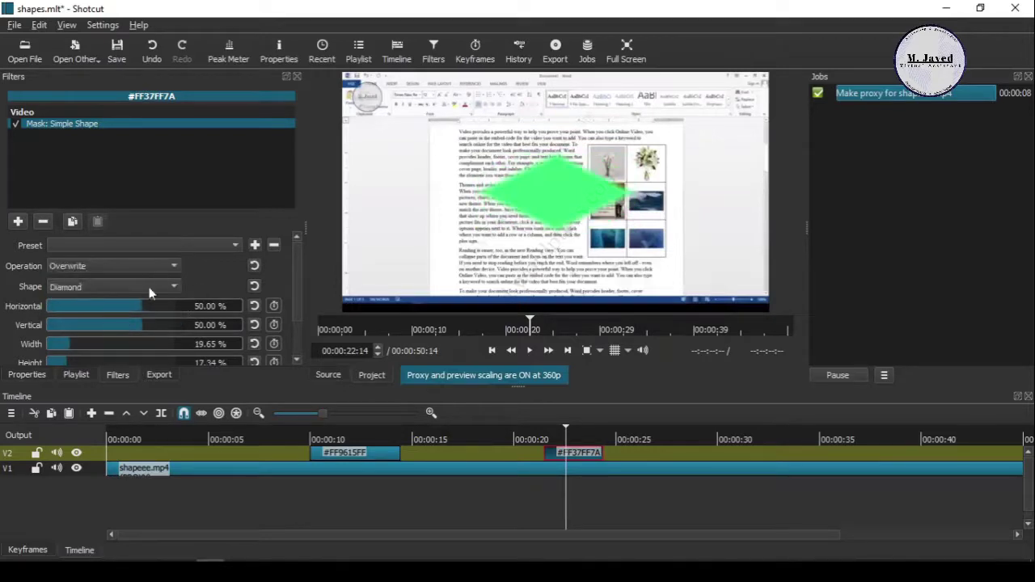
{"action": "left_click", "coordinate": [113, 286]}
{"action": "left_click", "coordinate": [97, 270]}
{"action": "scroll", "coordinate": [299, 321], "scroll_direction": "down", "scroll_amount": 2}
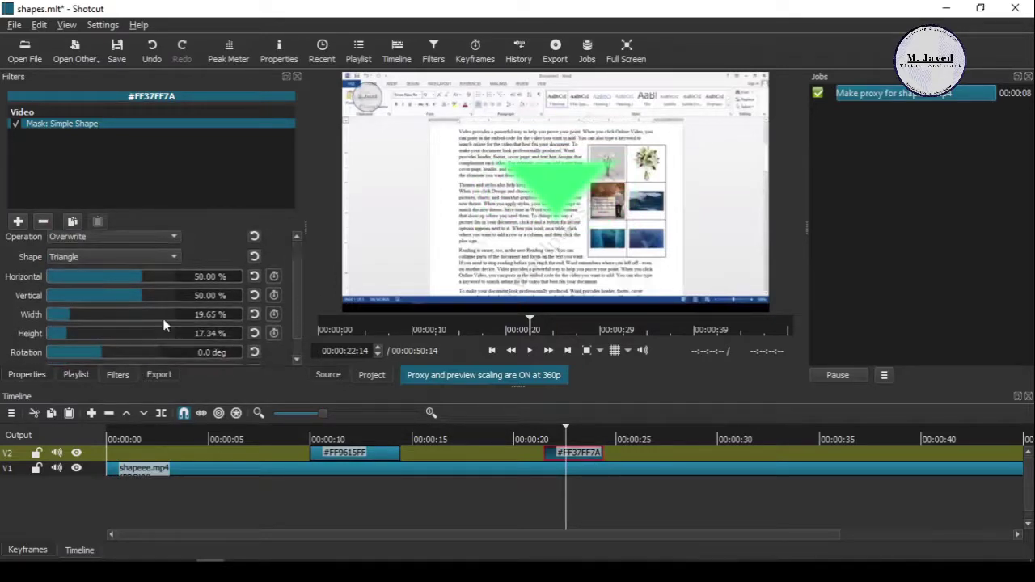
{"action": "mouse_move", "coordinate": [135, 277]}
{"action": "left_mouse_down"}
{"action": "mouse_move", "coordinate": [122, 278]}
{"action": "mouse_move", "coordinate": [157, 295]}
{"action": "left_mouse_up"}
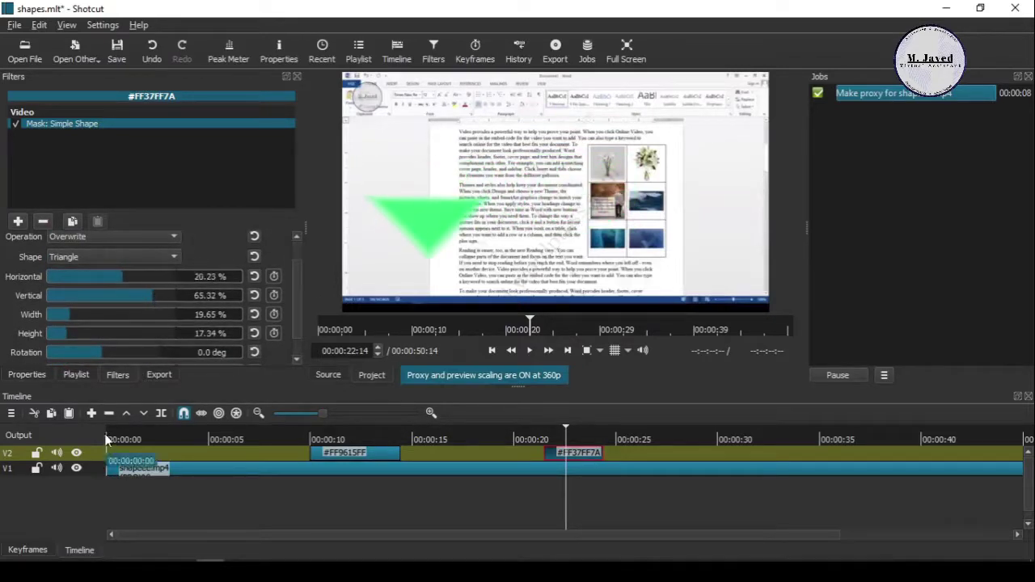
{"action": "left_click", "coordinate": [10, 413]}
- Move the green clip to a new third track near 10s, shrinking and rotating it into a right-pointing arrow
{"action": "left_click", "coordinate": [121, 338]}
{"action": "left_click_drag", "start_coordinate": [590, 469], "coordinate": [343, 452]}
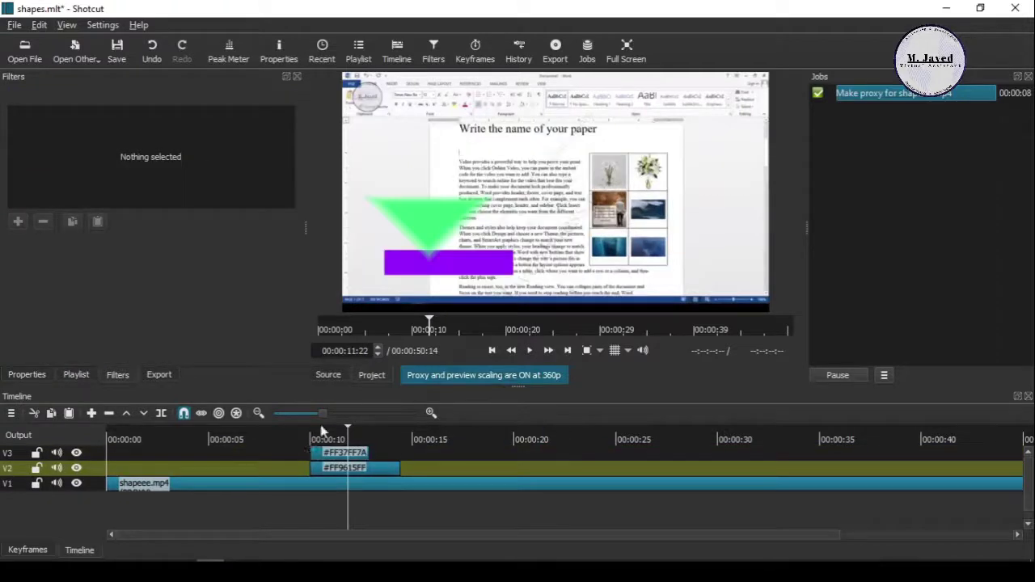
{"action": "left_click", "coordinate": [346, 452]}
{"action": "scroll", "coordinate": [296, 321], "scroll_direction": "down", "scroll_amount": 1}
{"action": "mouse_move", "coordinate": [69, 288]}
{"action": "left_mouse_down"}
{"action": "mouse_move", "coordinate": [57, 288]}
{"action": "mouse_move", "coordinate": [60, 309]}
{"action": "mouse_move", "coordinate": [51, 310]}
{"action": "mouse_move", "coordinate": [71, 328]}
{"action": "left_mouse_up"}
{"action": "mouse_move", "coordinate": [154, 272]}
{"action": "left_mouse_down"}
{"action": "mouse_move", "coordinate": [164, 278]}
{"action": "mouse_move", "coordinate": [117, 257]}
{"action": "left_mouse_up"}
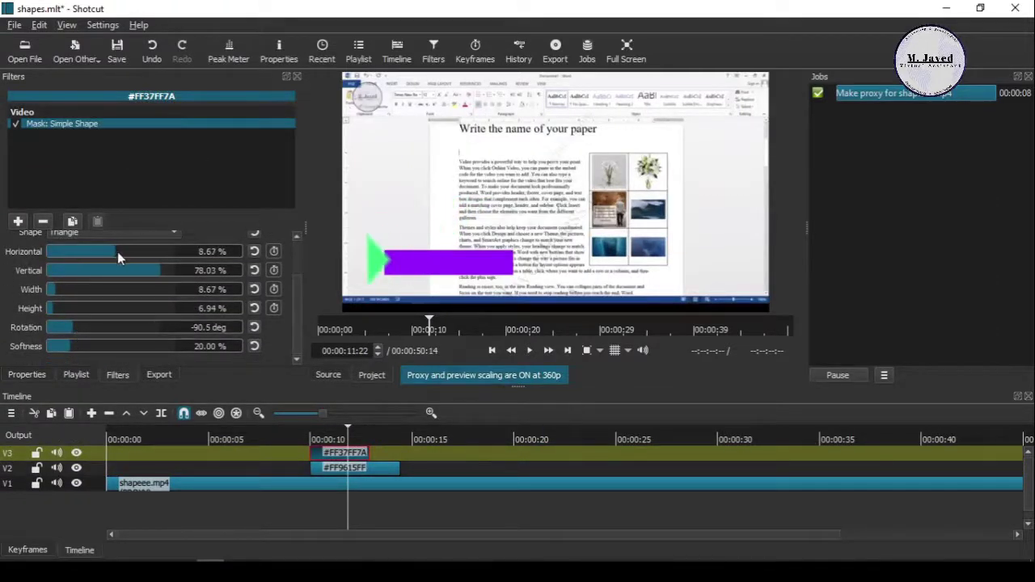
- Swap tracks so the purple bar is on top, keeping its Vertical at 78% beside the arrow
{"action": "left_click", "coordinate": [356, 469]}
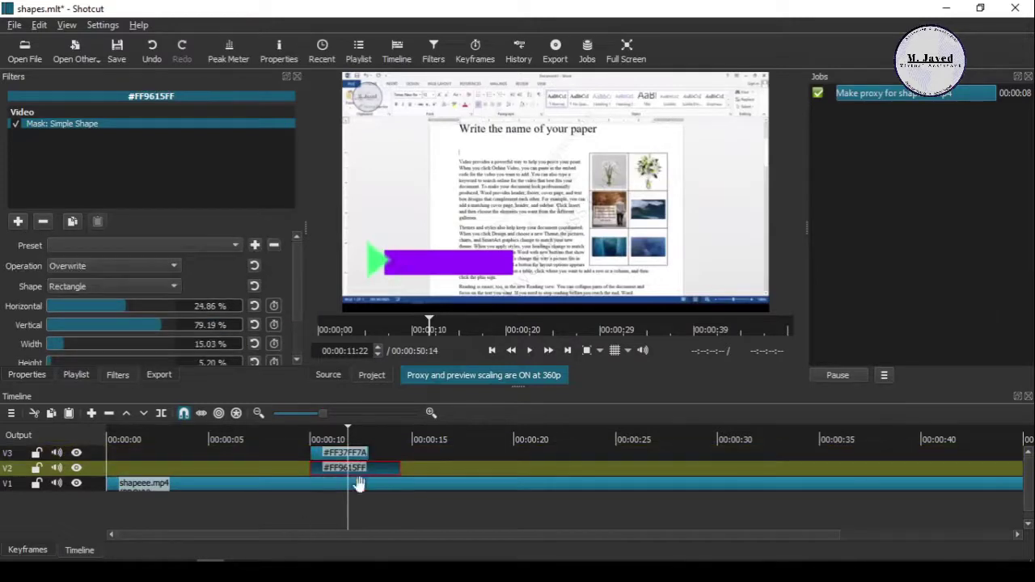
{"action": "left_click_drag", "start_coordinate": [355, 469], "coordinate": [414, 468]}
{"action": "left_click_drag", "start_coordinate": [331, 452], "coordinate": [332, 467]}
{"action": "left_click_drag", "start_coordinate": [397, 467], "coordinate": [339, 453]}
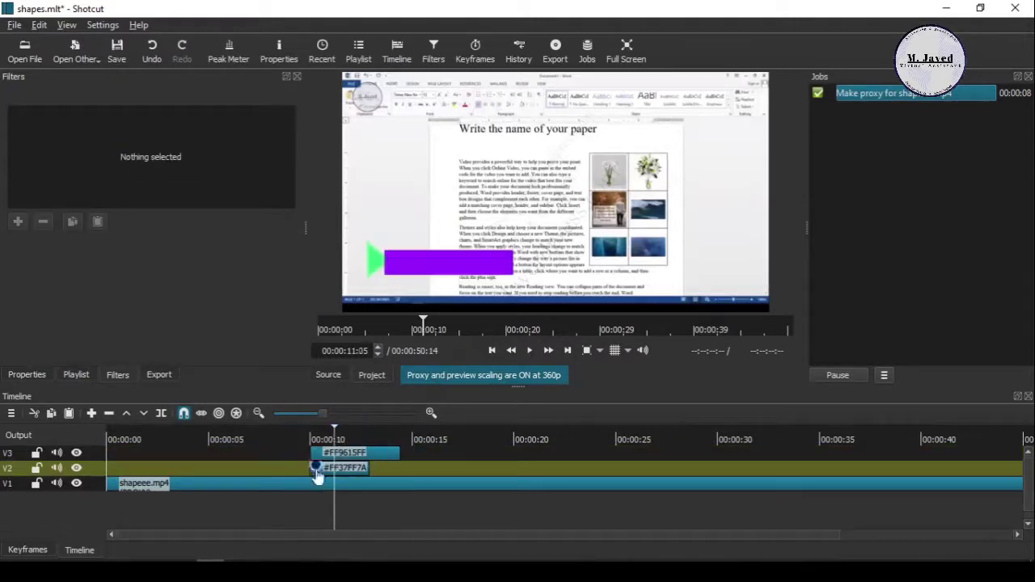
{"action": "left_click", "coordinate": [318, 468]}
{"action": "left_click", "coordinate": [344, 452]}
{"action": "left_click", "coordinate": [253, 325]}
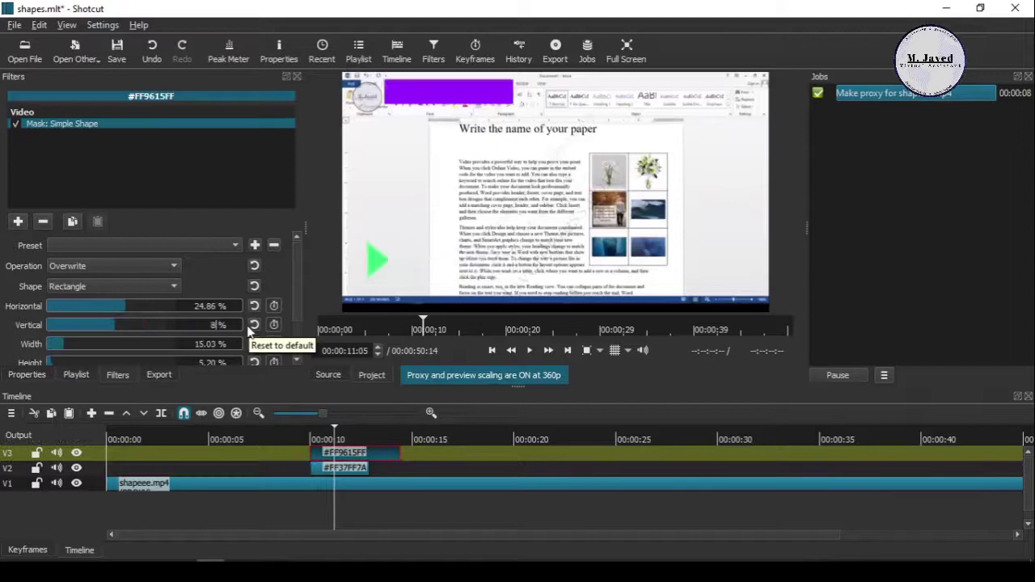
{"action": "key", "text": "ctrl+z"}
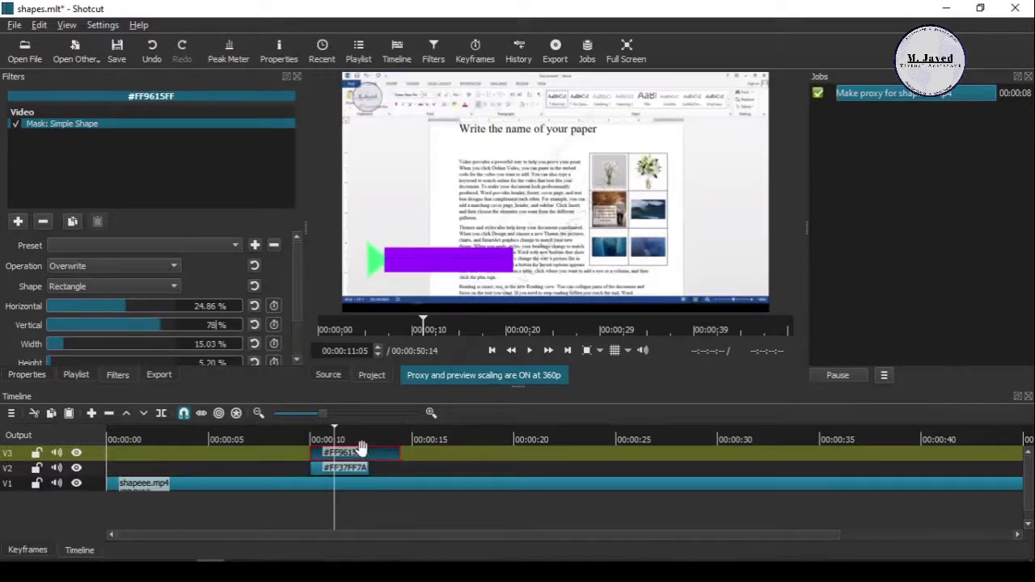
{"action": "scroll", "coordinate": [295, 305], "scroll_direction": "down", "scroll_amount": 1}
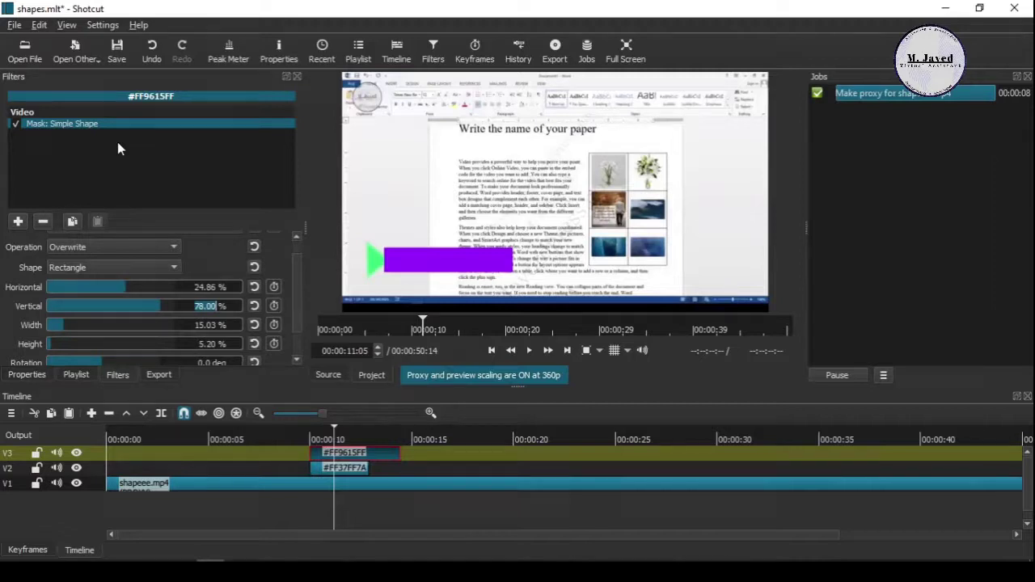
- Create a 'Subscribe' text clip on a new V4 track and drag the text onto the purple bar
{"action": "left_click", "coordinate": [84, 56]}
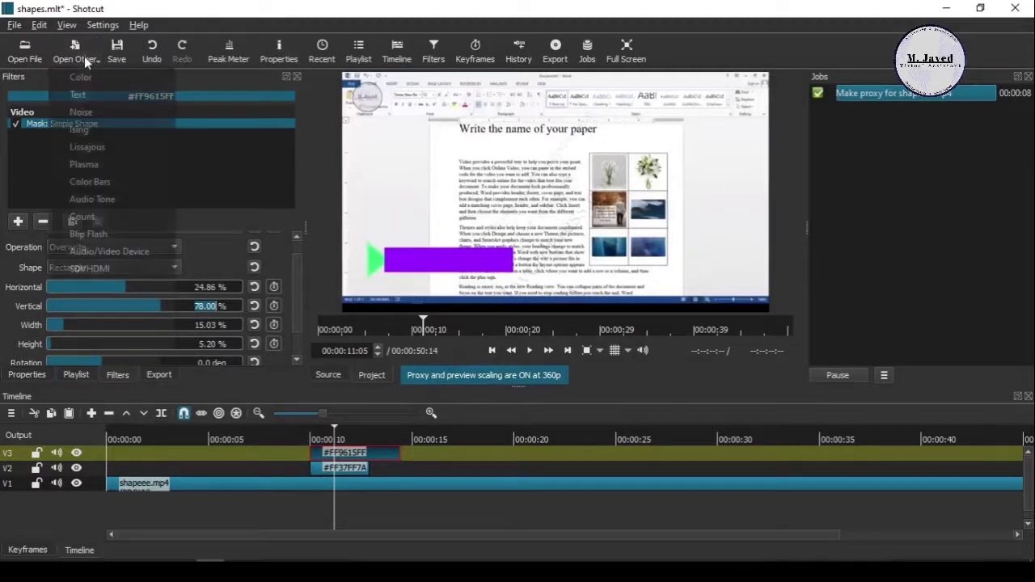
{"action": "left_click", "coordinate": [105, 97]}
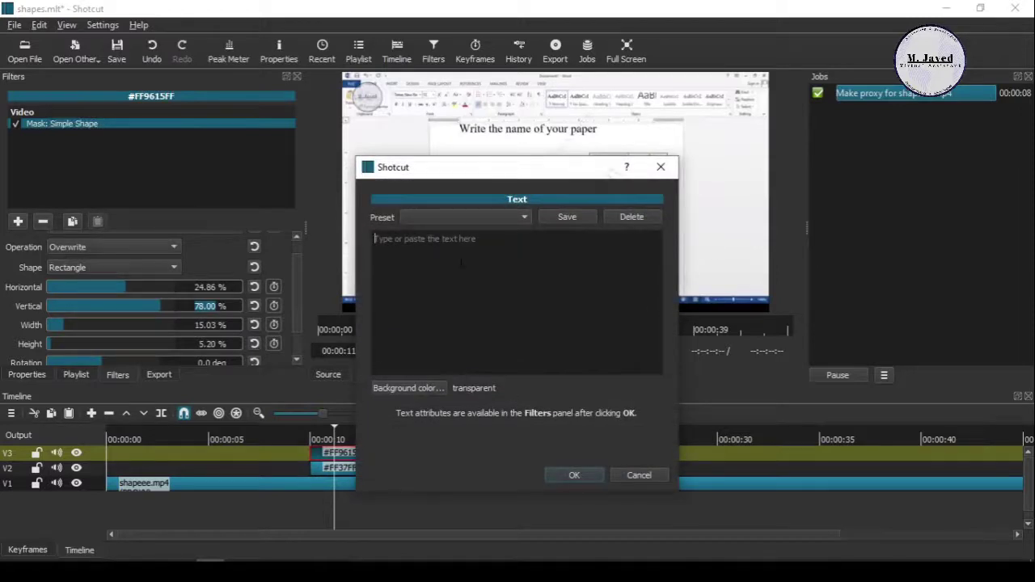
{"action": "type", "text": "Subscribe"}
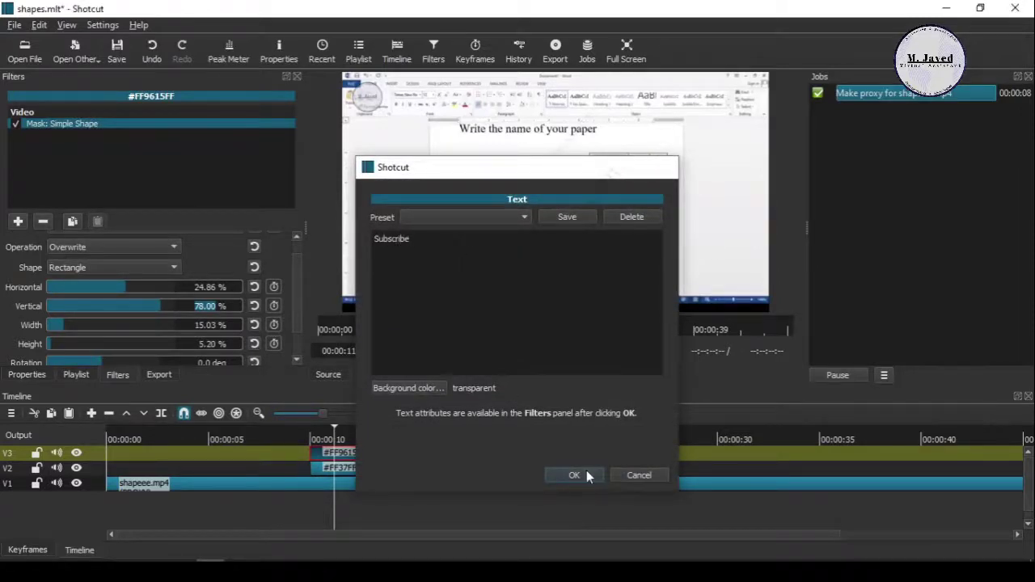
{"action": "left_click", "coordinate": [574, 474]}
{"action": "left_click_drag", "start_coordinate": [515, 349], "coordinate": [354, 452]}
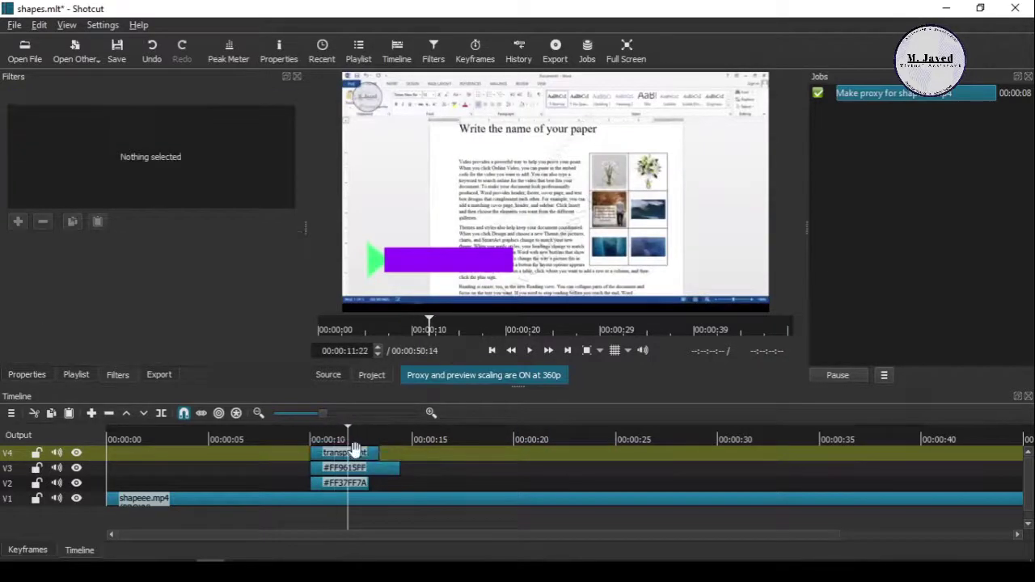
{"action": "left_click", "coordinate": [361, 451]}
{"action": "left_click_drag", "start_coordinate": [570, 275], "coordinate": [462, 263]}
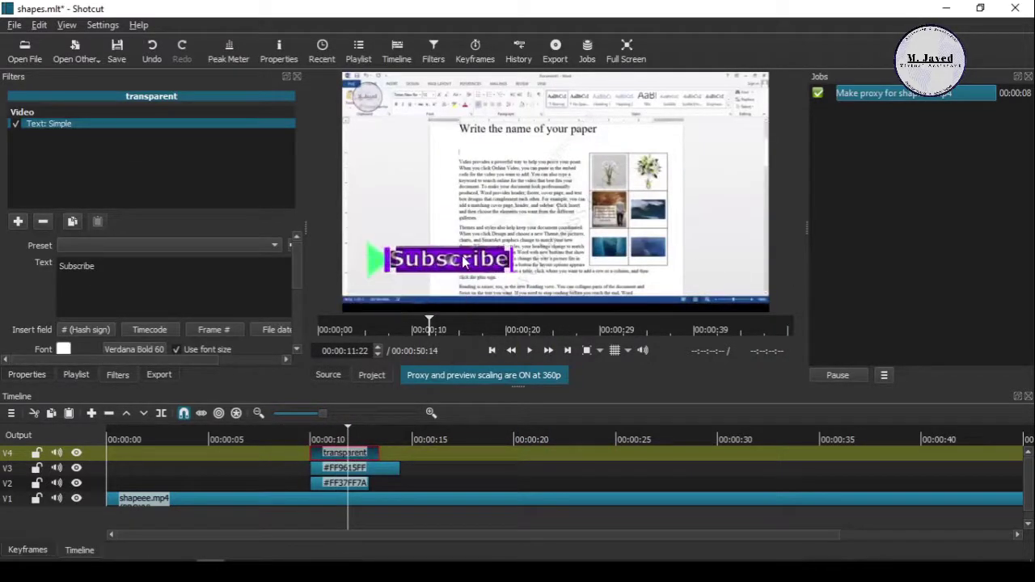
{"action": "left_click", "coordinate": [389, 471]}
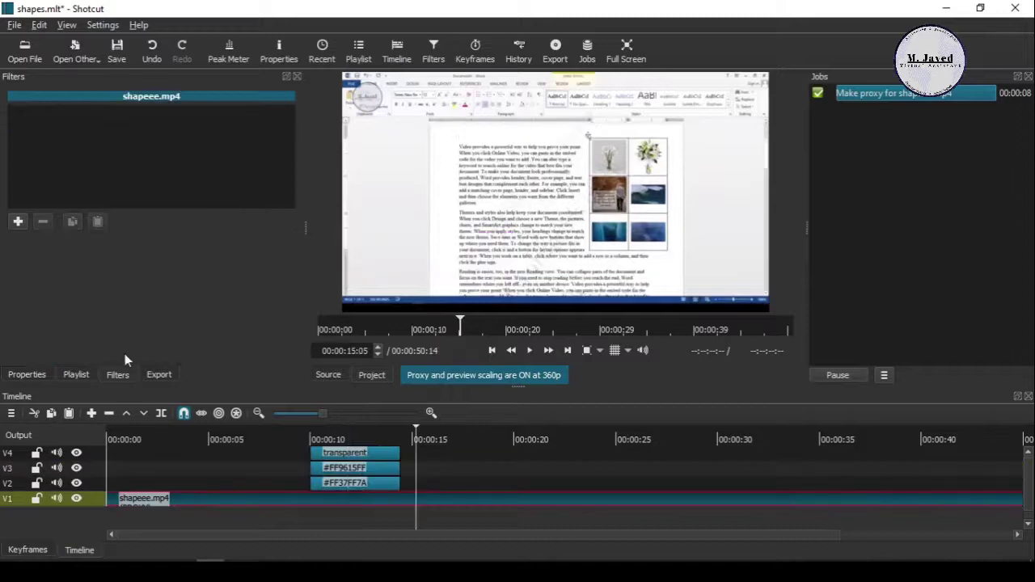
- Create a pale green (#d5ffdc) colour clip and place it on the timeline
{"action": "left_click", "coordinate": [77, 53]}
{"action": "left_click", "coordinate": [119, 77]}
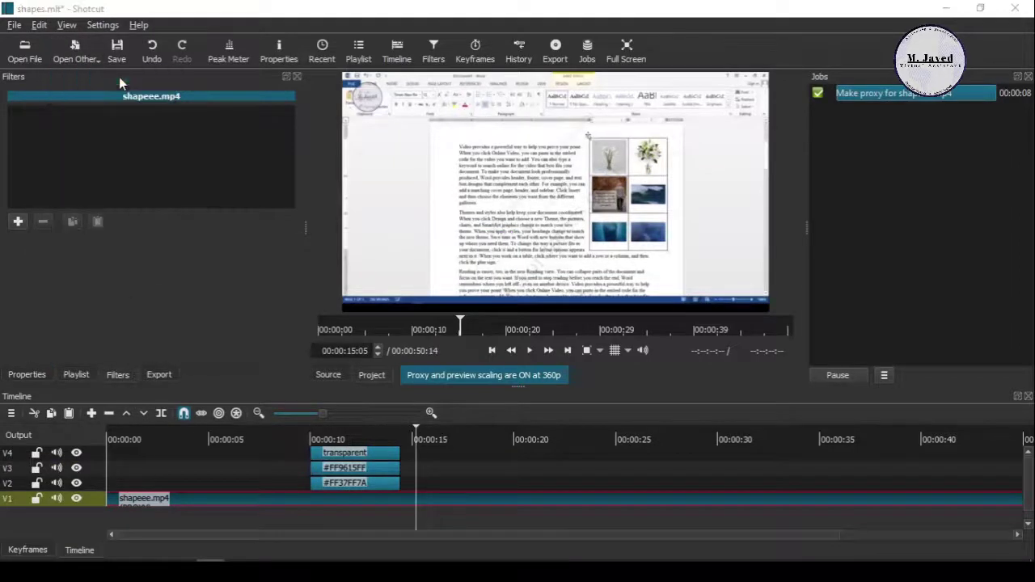
{"action": "left_click", "coordinate": [399, 245]}
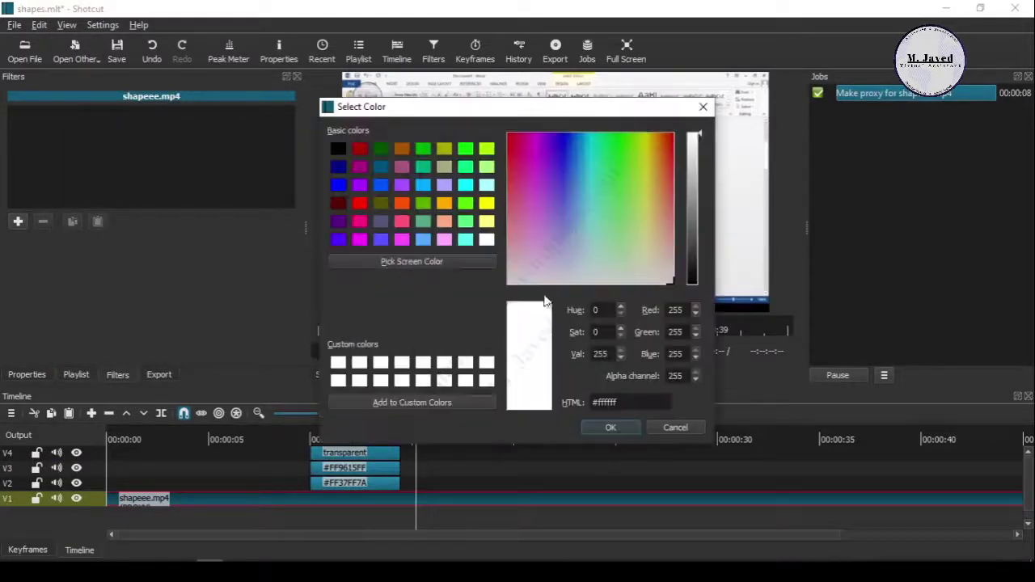
{"action": "mouse_move", "coordinate": [547, 172]}
{"action": "left_mouse_down"}
{"action": "mouse_move", "coordinate": [651, 140]}
{"action": "mouse_move", "coordinate": [641, 208]}
{"action": "left_mouse_up"}
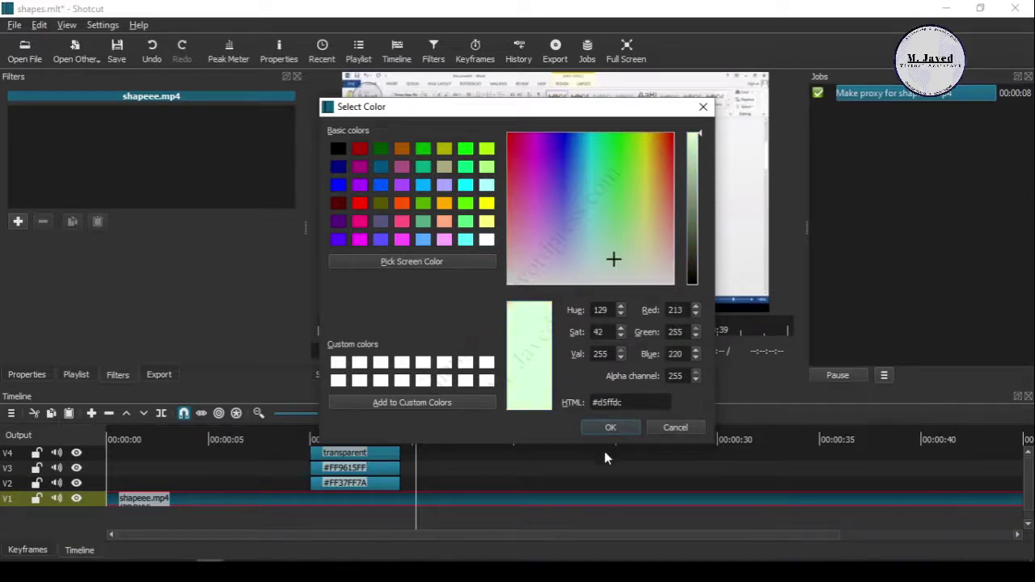
{"action": "left_click", "coordinate": [610, 428]}
{"action": "left_click", "coordinate": [572, 379]}
{"action": "left_click_drag", "start_coordinate": [557, 242], "coordinate": [647, 467]}
- Mask the pale green clip as a Diamond, move it to new track V5 at 10s, and shift it right
{"action": "left_click", "coordinate": [117, 374]}
{"action": "type", "text": "s"}
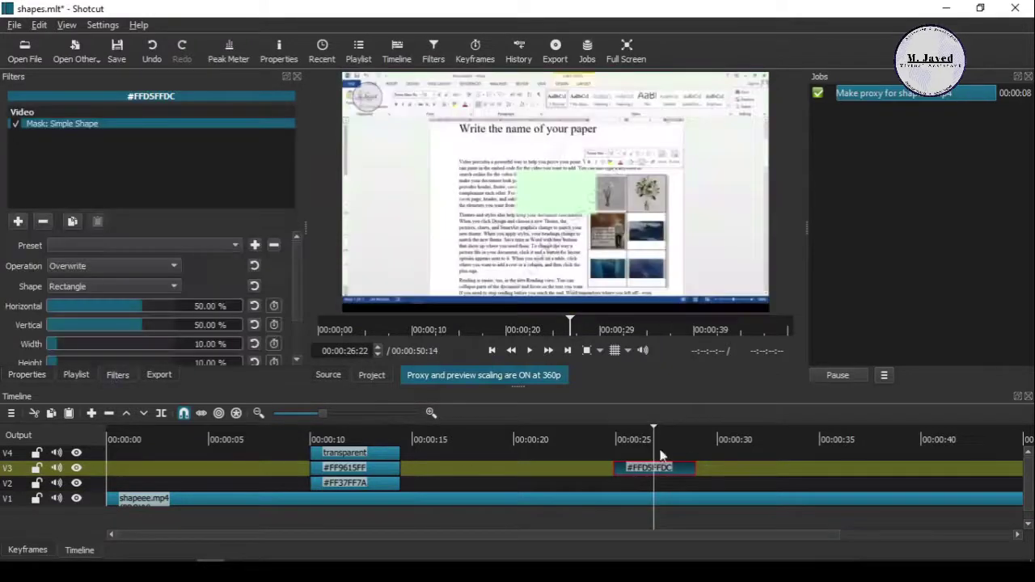
{"action": "left_click", "coordinate": [113, 286]}
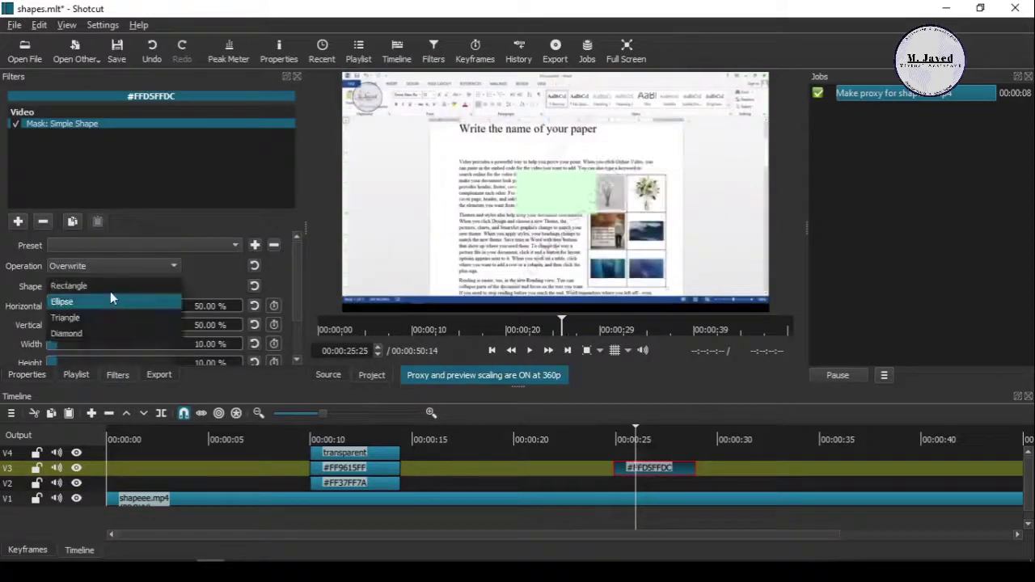
{"action": "left_click", "coordinate": [116, 333]}
{"action": "right_click", "coordinate": [68, 466]}
{"action": "left_click", "coordinate": [102, 359]}
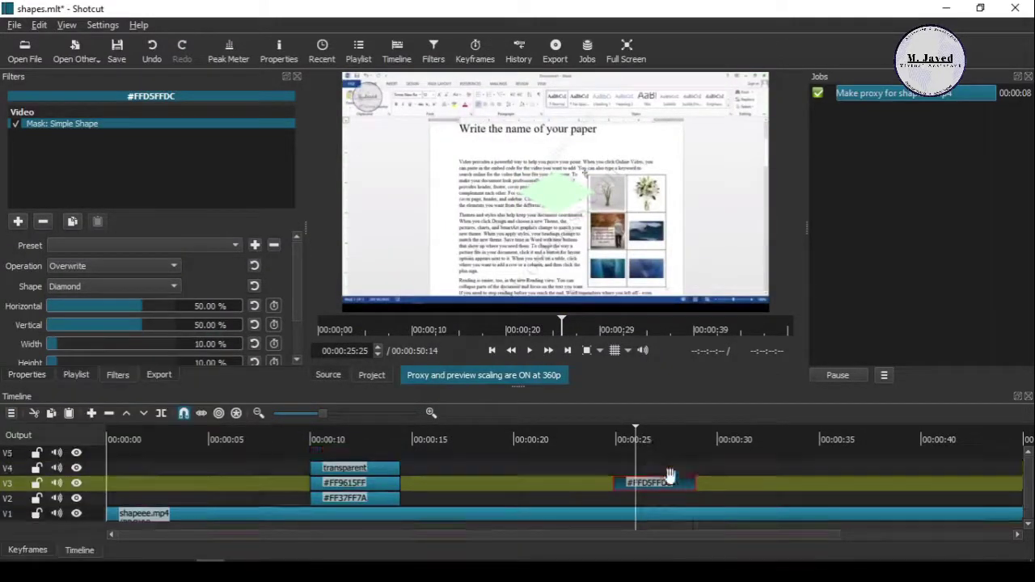
{"action": "left_click_drag", "start_coordinate": [654, 483], "coordinate": [354, 452]}
{"action": "left_click", "coordinate": [354, 436]}
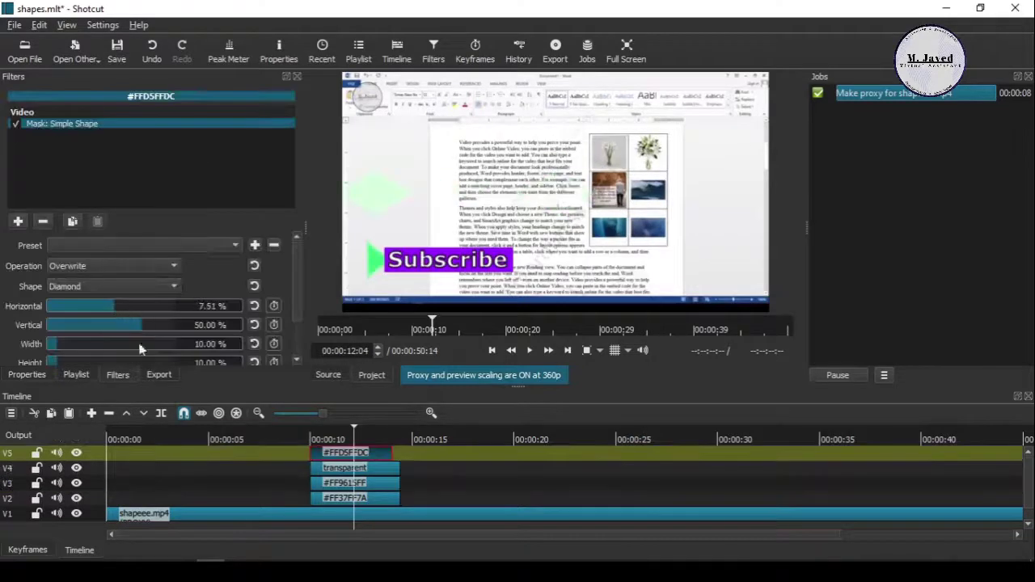
{"action": "left_click_drag", "start_coordinate": [105, 307], "coordinate": [172, 318]}
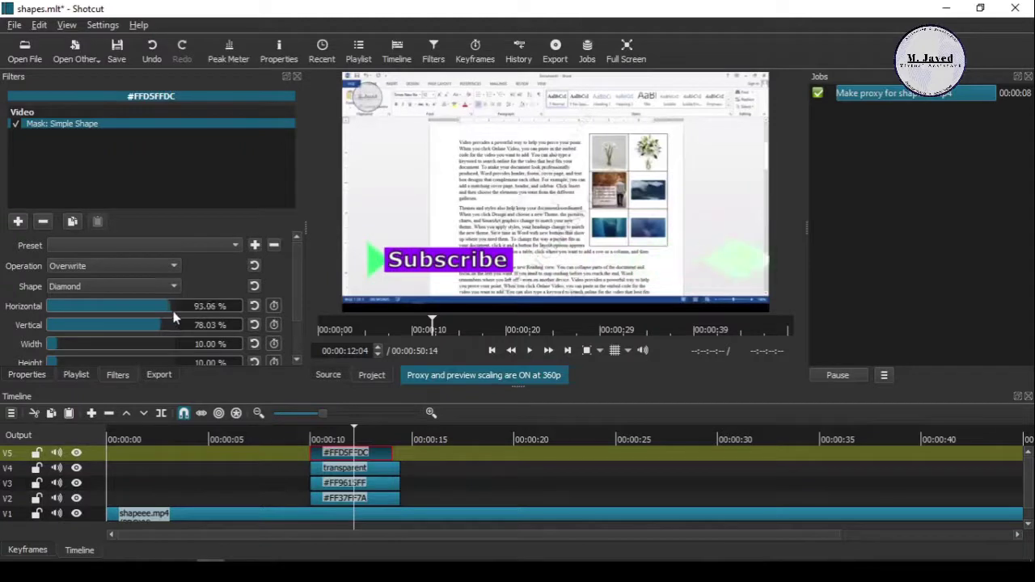
- Create a 'Like and Share' text clip on a new top track V6
{"action": "left_click", "coordinate": [81, 58]}
{"action": "left_click", "coordinate": [77, 93]}
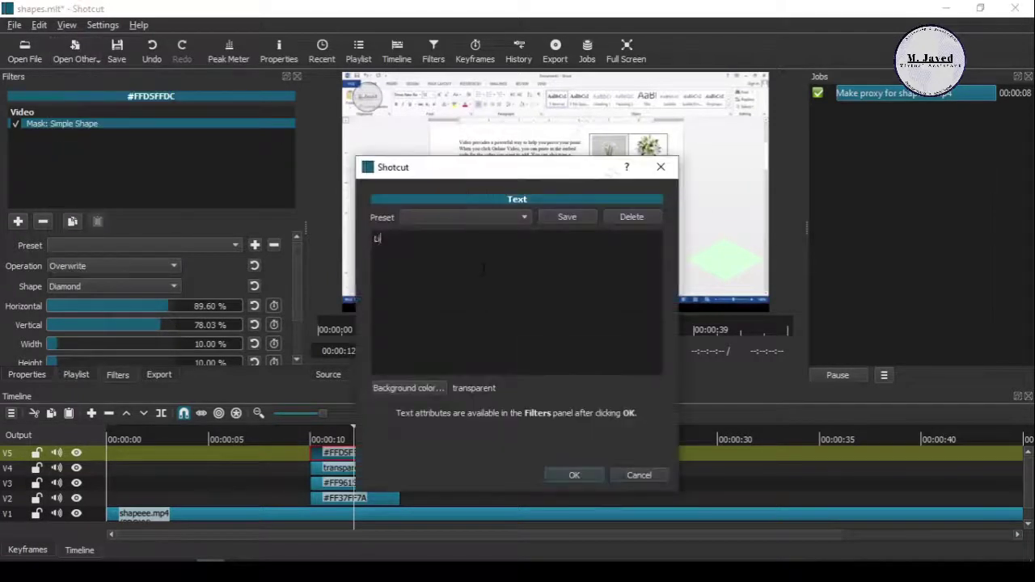
{"action": "left_click", "coordinate": [574, 475]}
{"action": "left_click", "coordinate": [11, 413]}
{"action": "left_click", "coordinate": [51, 337]}
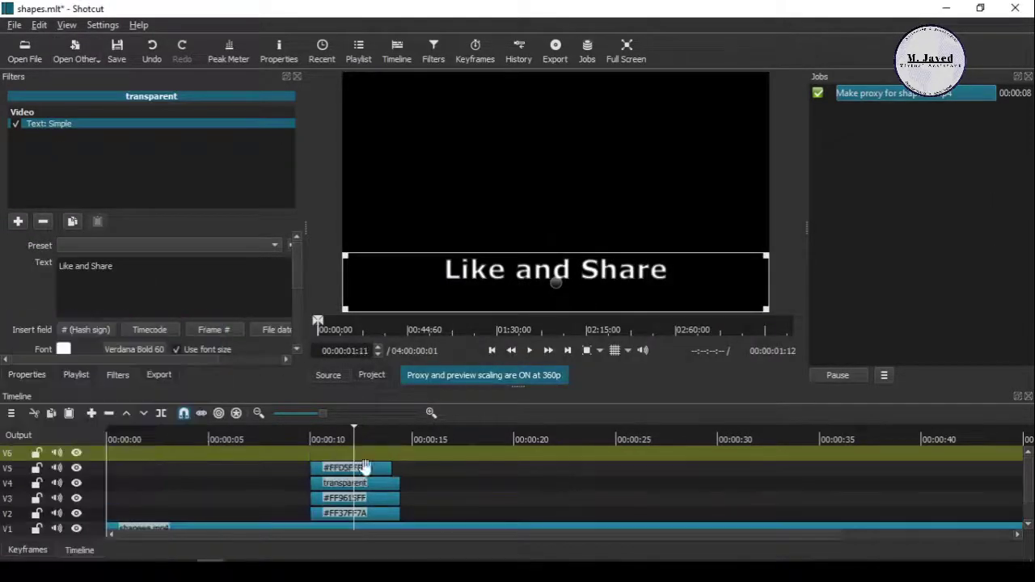
{"action": "mouse_move", "coordinate": [554, 273]}
{"action": "left_mouse_down"}
{"action": "mouse_move", "coordinate": [555, 464]}
{"action": "mouse_move", "coordinate": [340, 450]}
{"action": "left_mouse_up"}
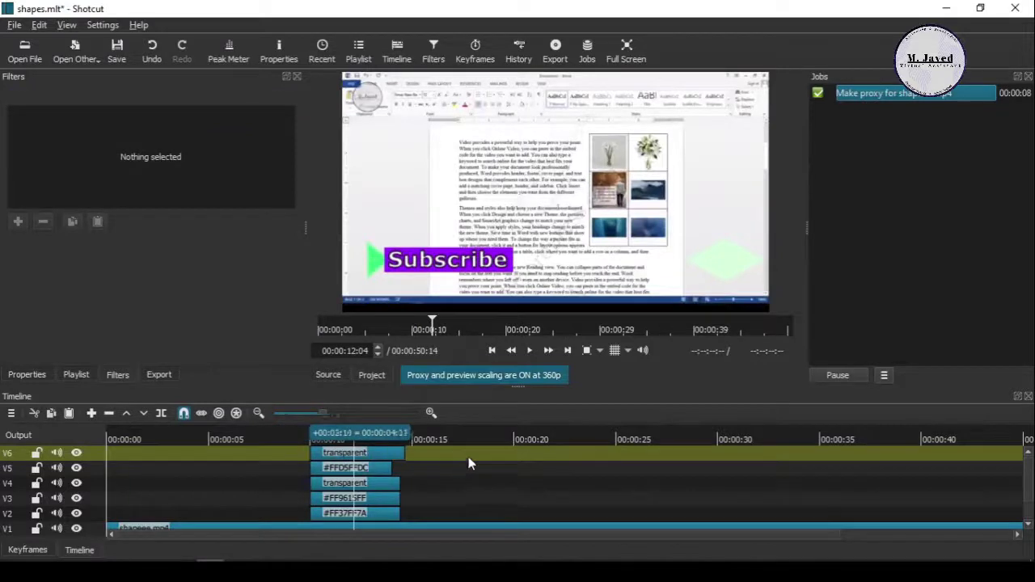
{"action": "left_click", "coordinate": [369, 455]}
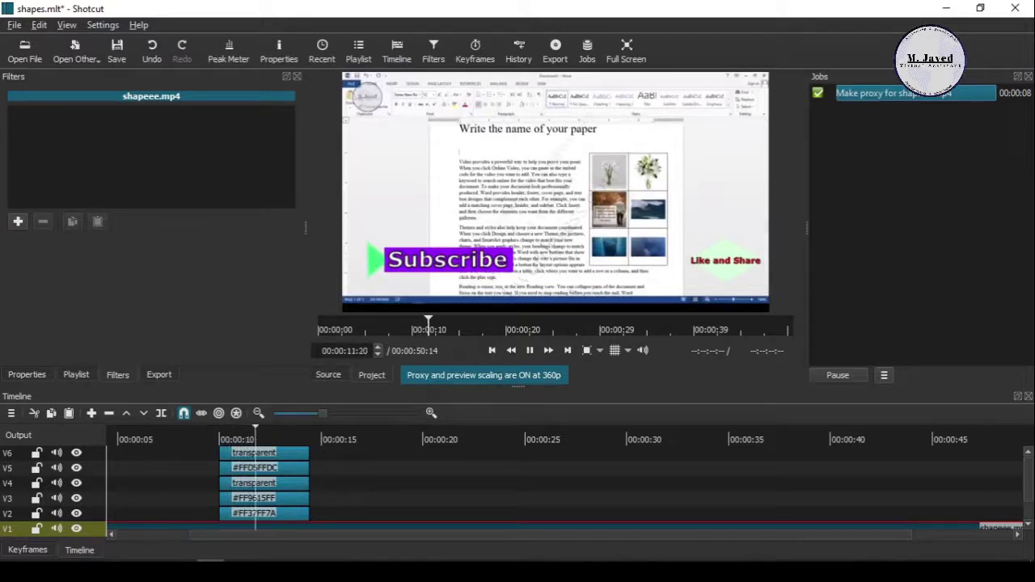
- Play the project and stop at 00:00:15:14 once the overlays have ended
{"action": "left_click", "coordinate": [530, 352]}
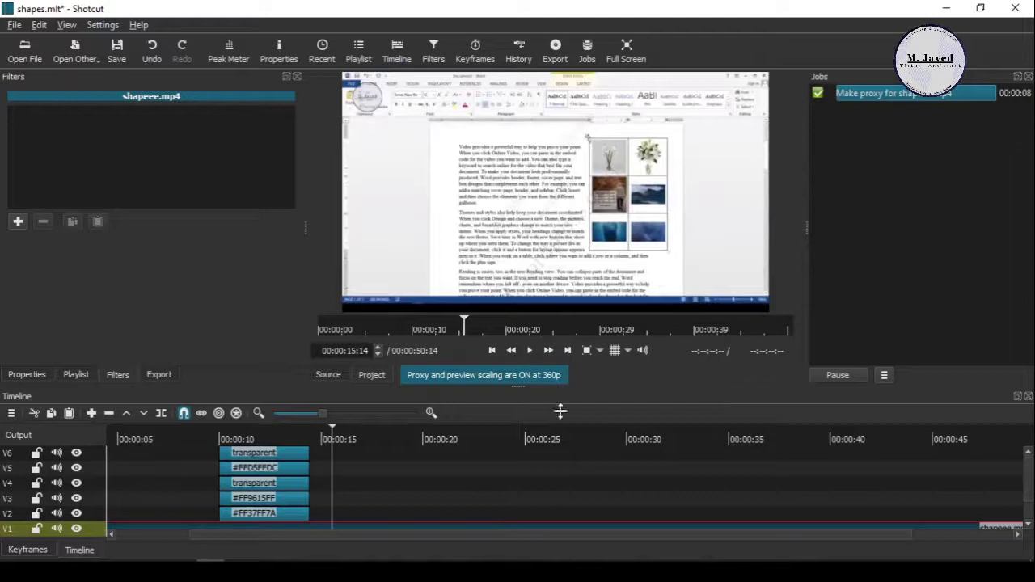